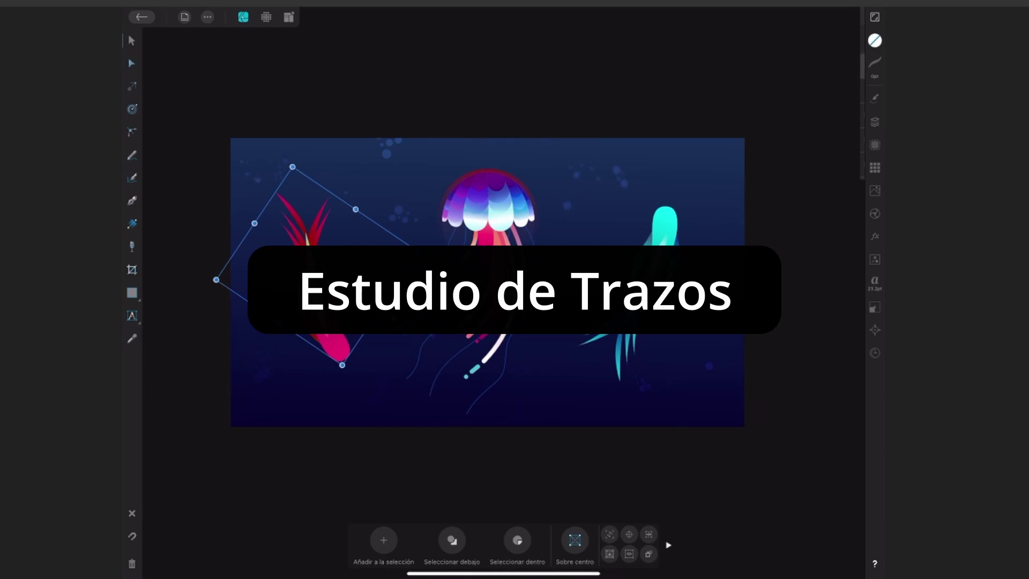
- Show the selected red fish's stroke settings: no stroke, width 0 pt
left_click(874, 63)
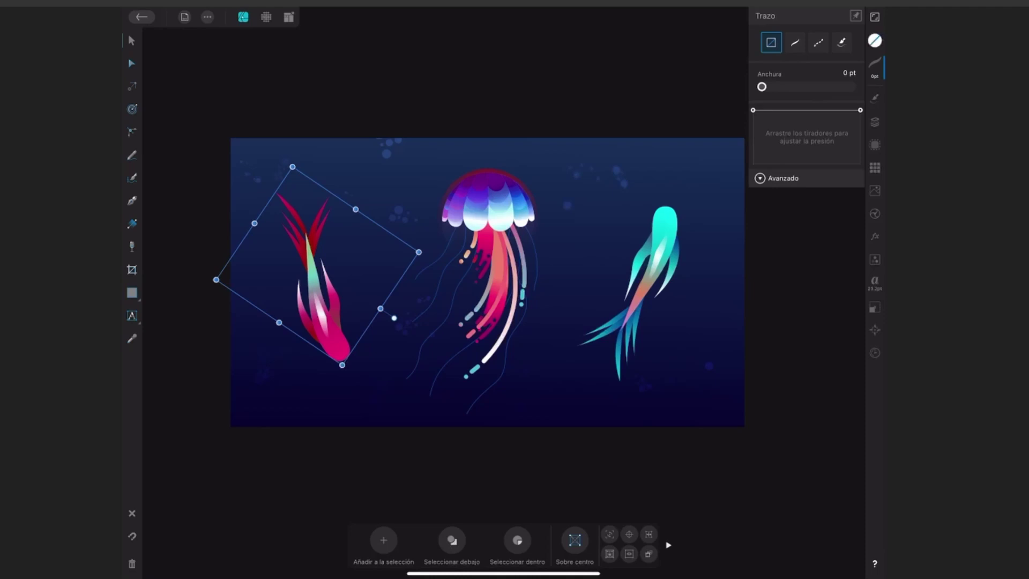
- Draw a closed curved Pen path encircling the teal fish beside the jellyfish
left_click(132, 200)
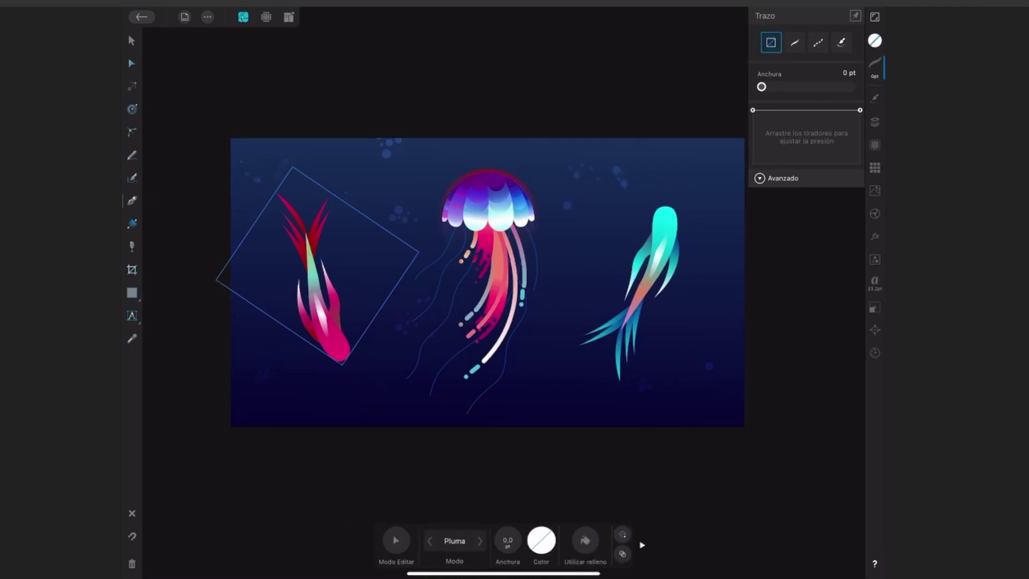
left_click(552, 244)
left_click(571, 217)
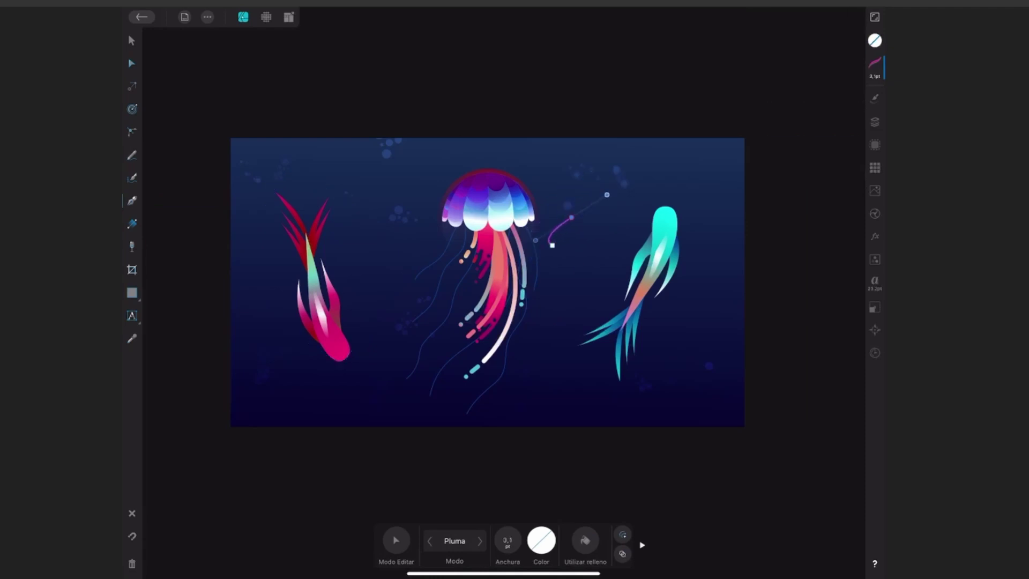
left_click(633, 193)
left_click_drag(663, 200, 696, 252)
left_click(706, 308)
left_click(643, 351)
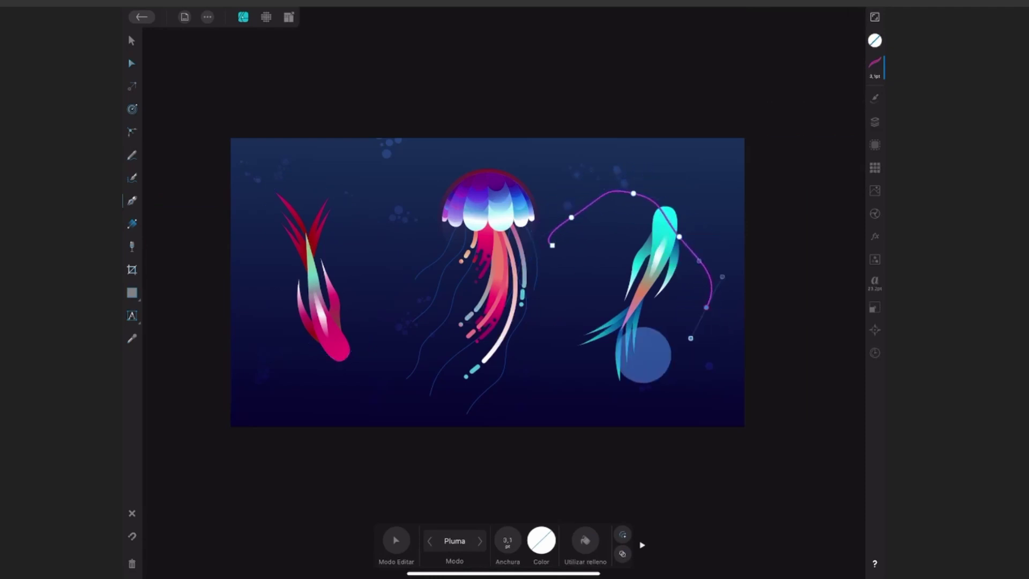
left_click(568, 338)
left_click_drag(547, 314, 537, 277)
left_click(552, 245)
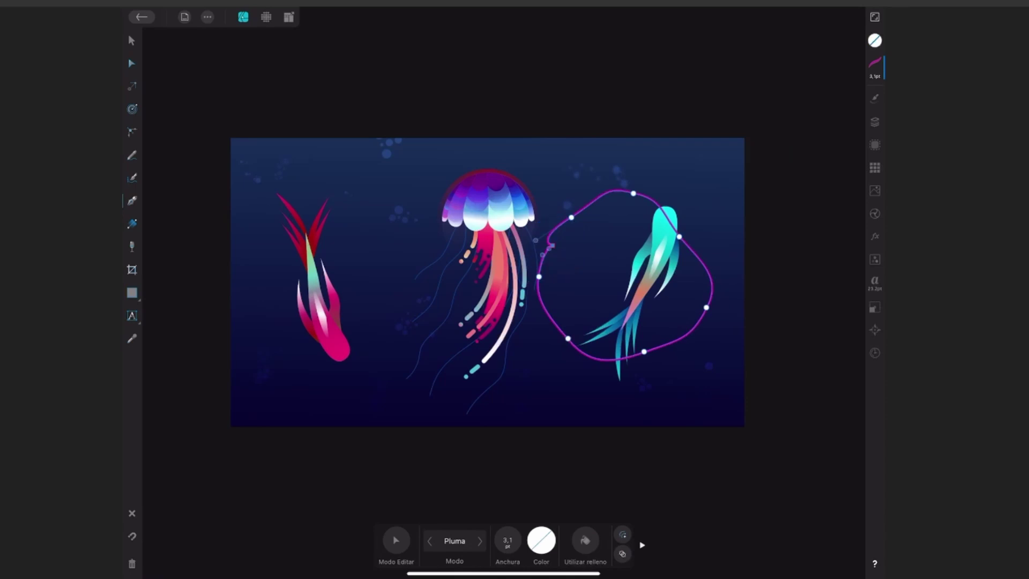
- Draw a red rectangle over the left fish and show its stroke settings
left_click(132, 293)
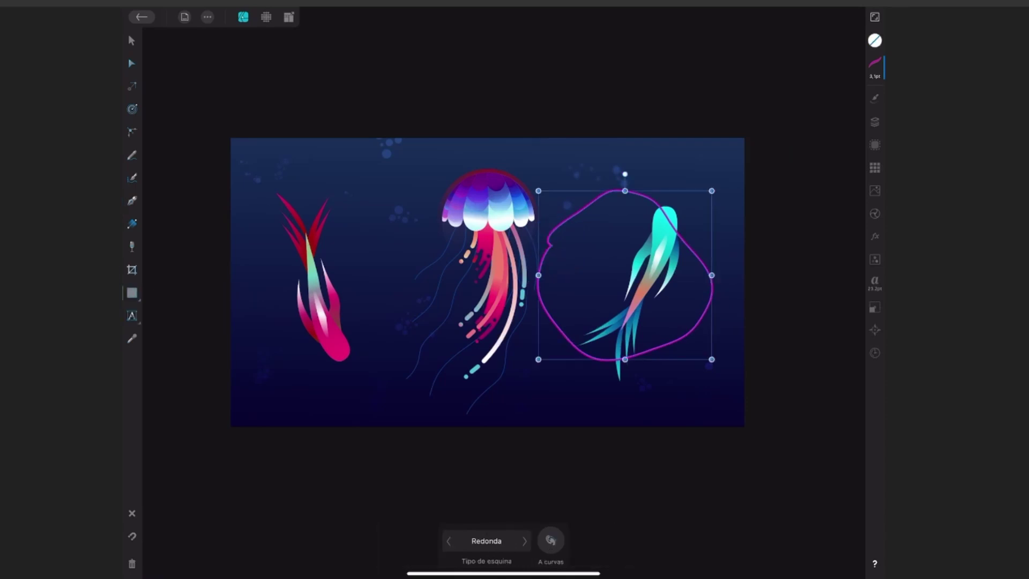
left_click(131, 293)
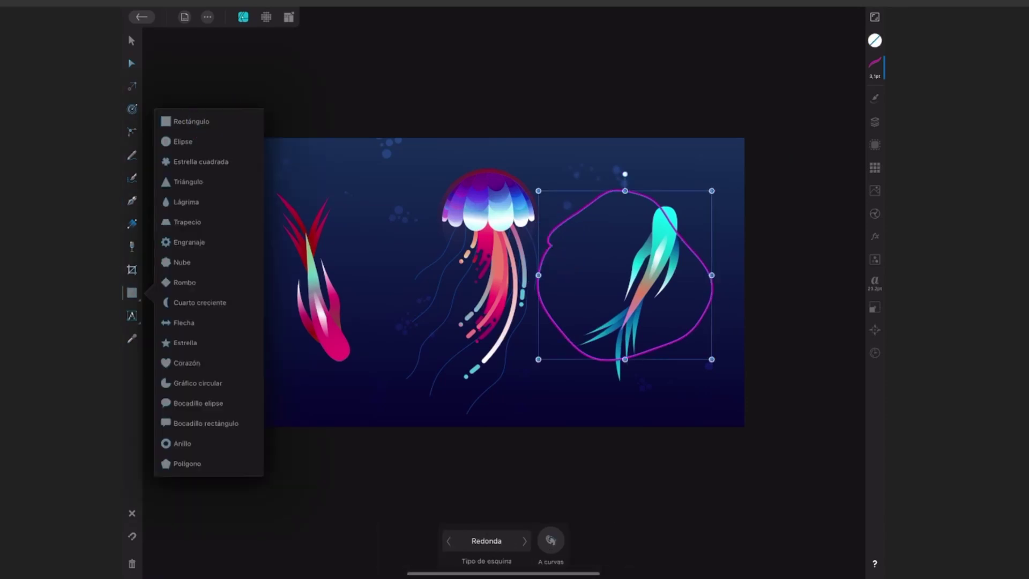
left_click(187, 121)
mouse_move(298, 192)
left_mouse_down()
mouse_move(438, 317)
mouse_move(460, 352)
left_mouse_up()
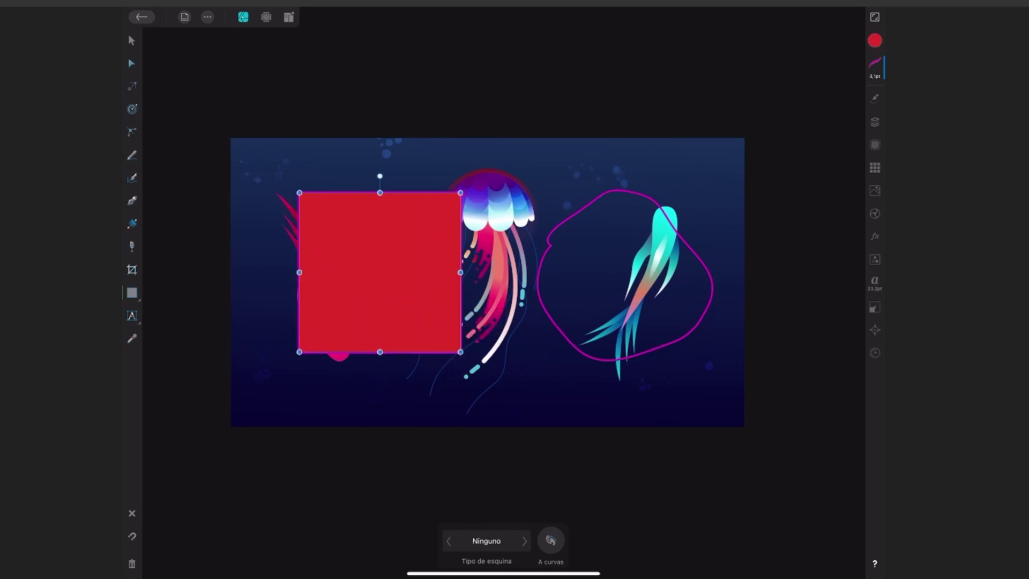
left_click(131, 40)
left_click(874, 65)
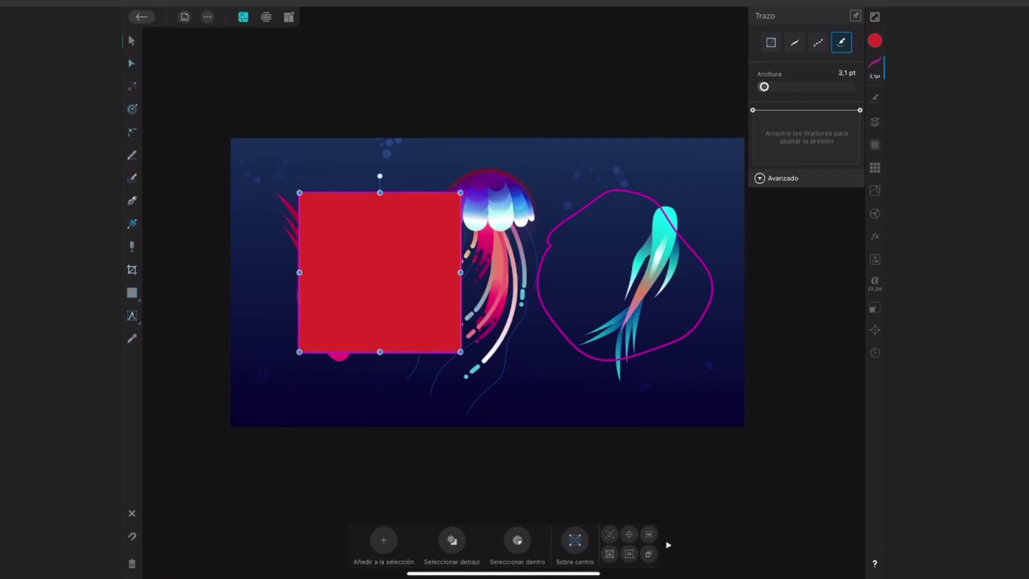
- Try the none, solid and dashed stroke styles on the red rectangle
left_click(770, 42)
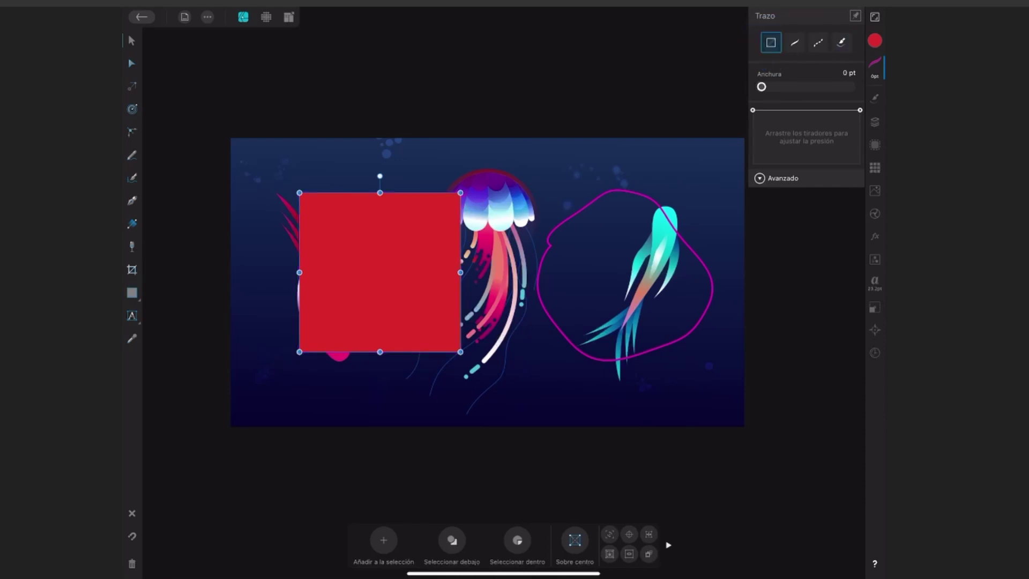
left_click(794, 43)
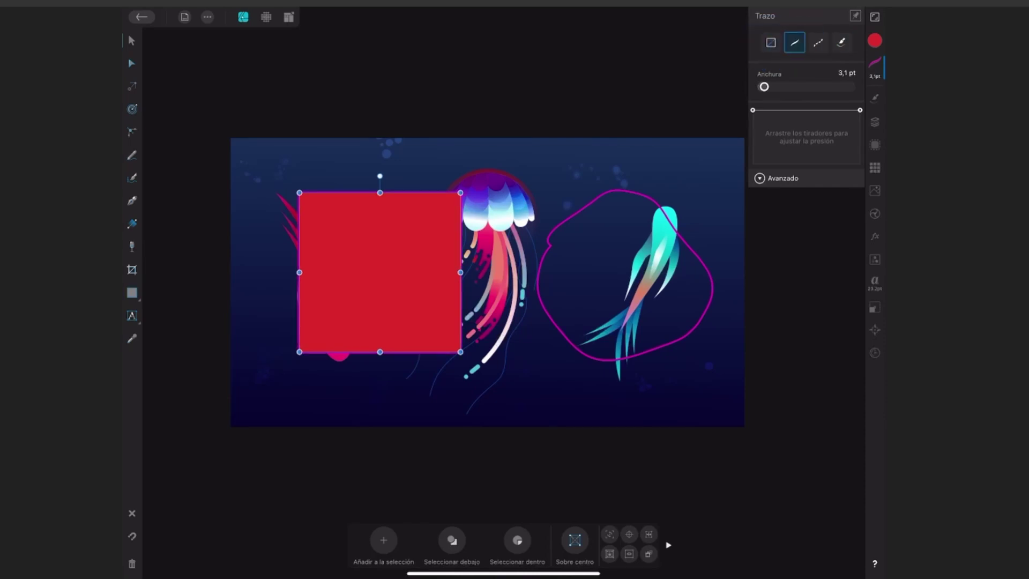
left_click(817, 43)
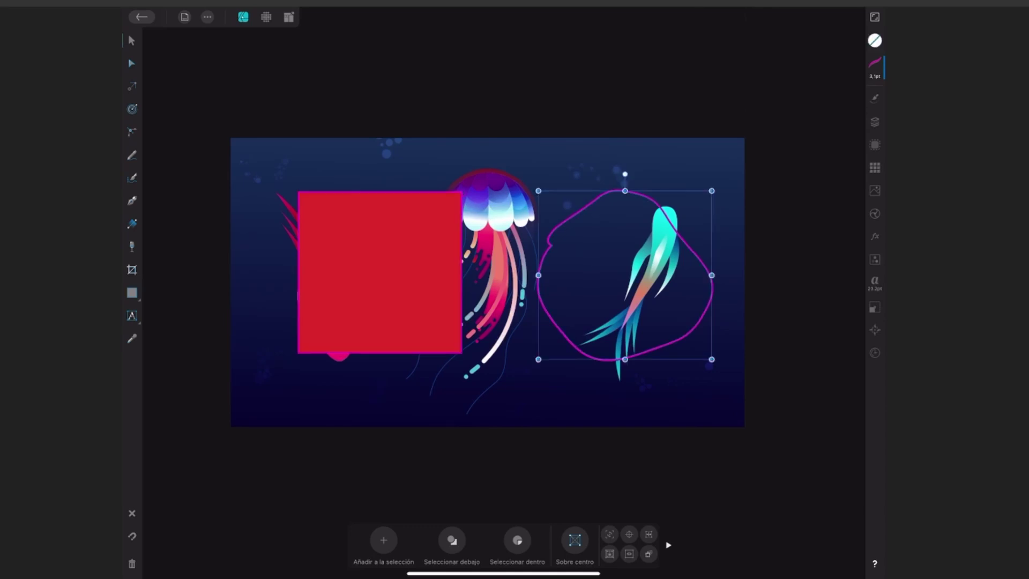
- Cycle the fish outline's stroke through solid, dashed and brush, then ready the 32 pt magenta Vector Brush
left_click(539, 289)
left_click(874, 67)
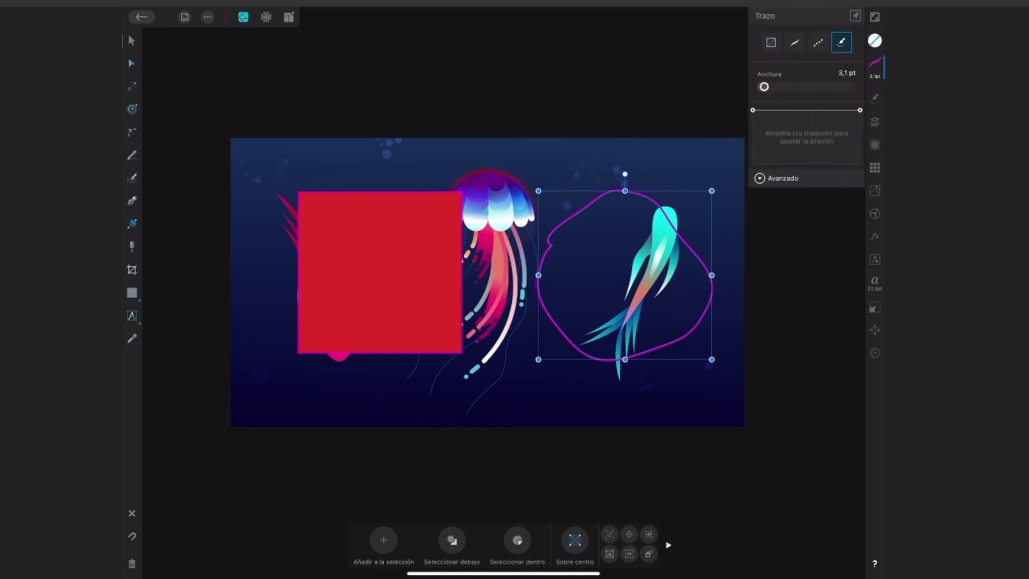
left_click(794, 42)
left_click(817, 42)
left_click(841, 42)
left_click(132, 178)
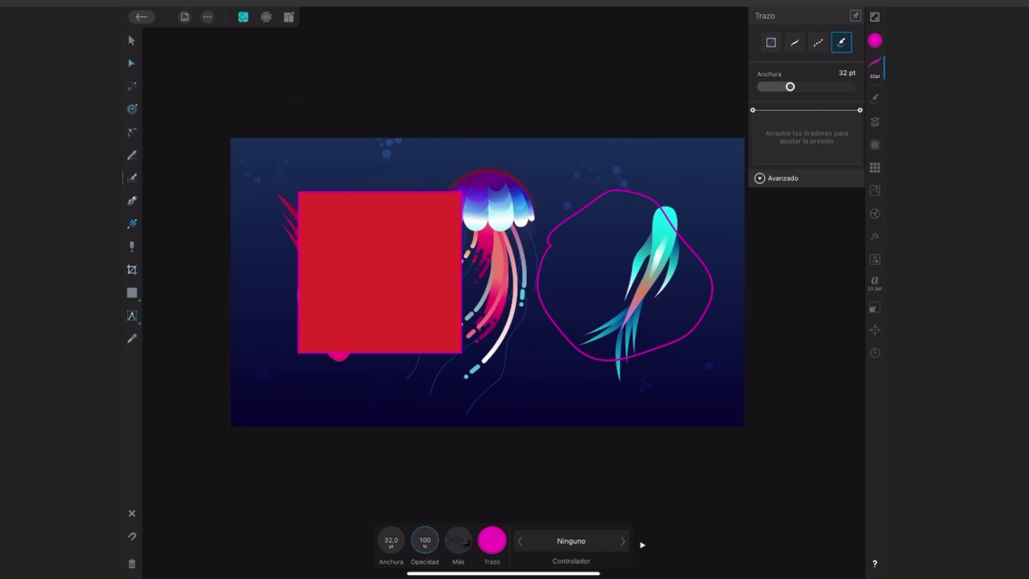
- Paint a thick magenta ring around the jellyfish with a textured acrylic brush
left_click(874, 98)
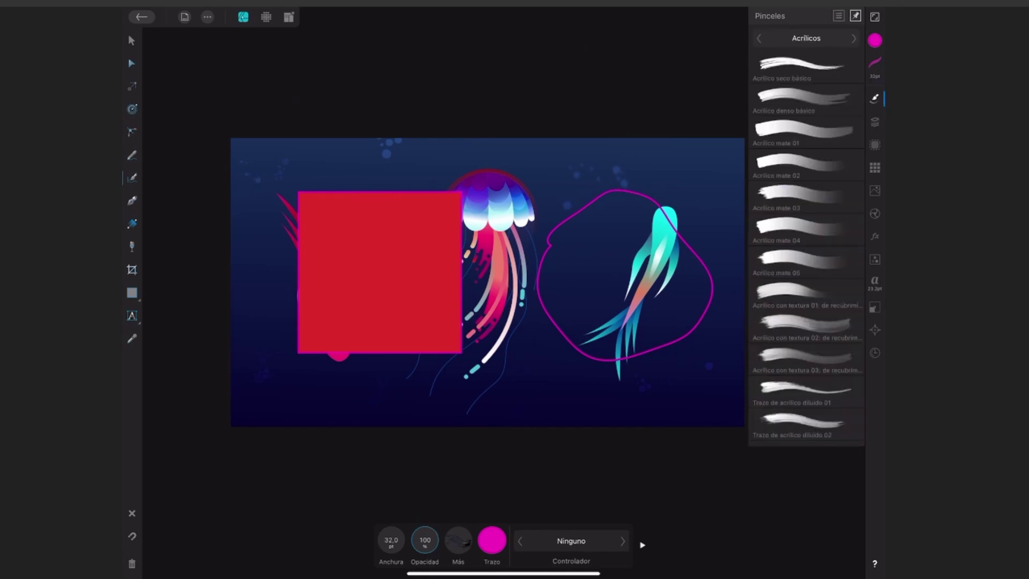
left_click(806, 324)
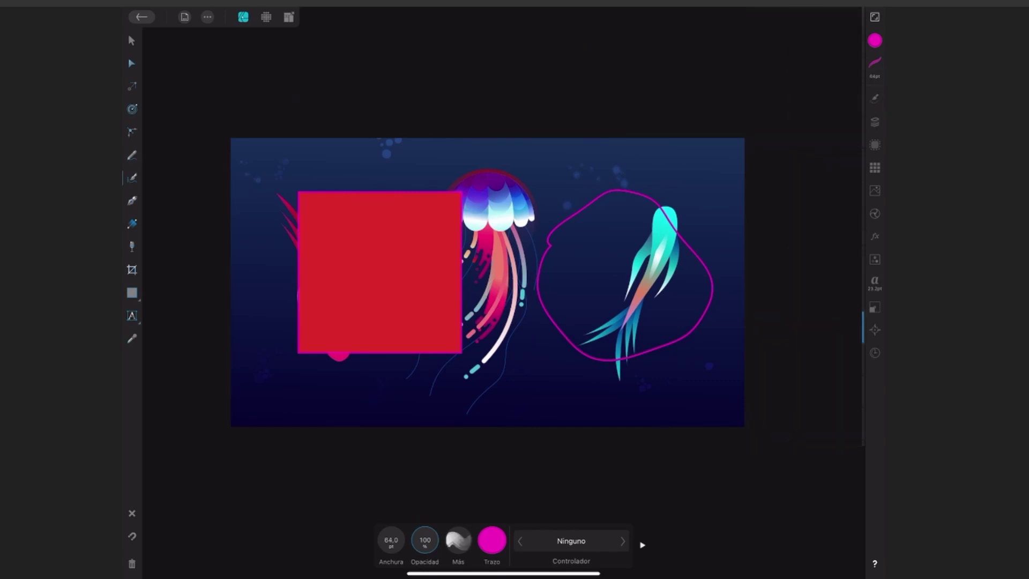
mouse_move(485, 211)
left_mouse_down()
mouse_move(571, 263)
mouse_move(476, 275)
left_mouse_up()
left_click(132, 41)
- Shrink the red rectangle, shift it left, and move the ring onto the jellyfish
left_click(379, 272)
left_click_drag(460, 193, 441, 207)
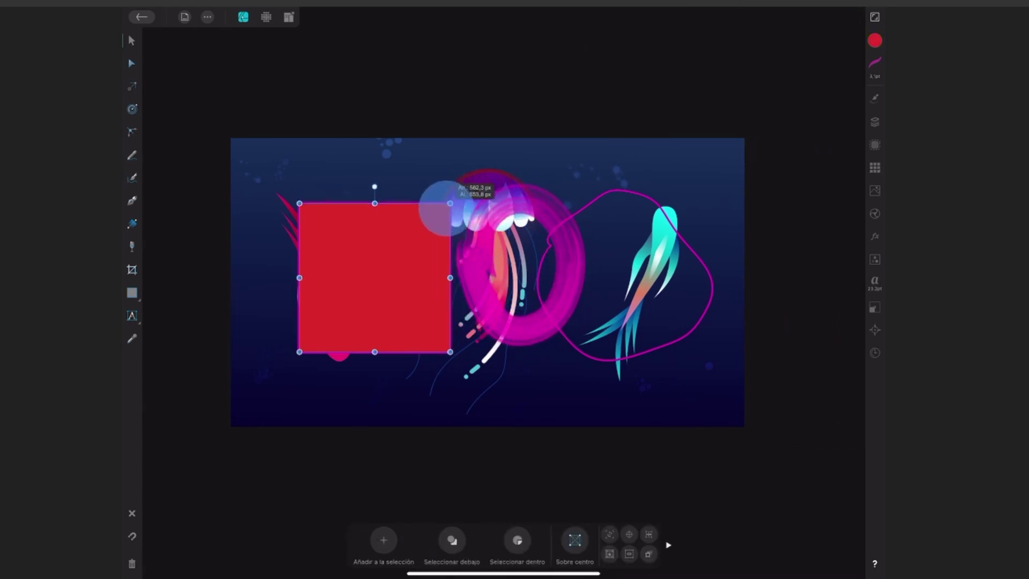
left_click_drag(386, 276, 362, 275)
left_click(459, 267)
left_click_drag(459, 268, 431, 268)
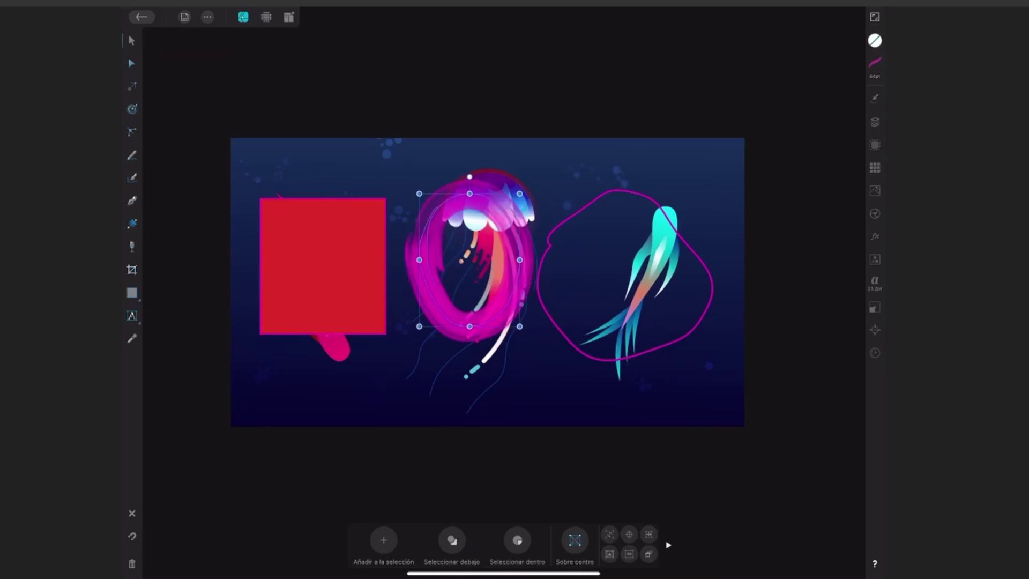
- Nudge the teal fish's outline slightly left and show its 3.1 pt stroke settings
left_click(620, 179)
left_click(650, 189)
left_click_drag(666, 195, 665, 195)
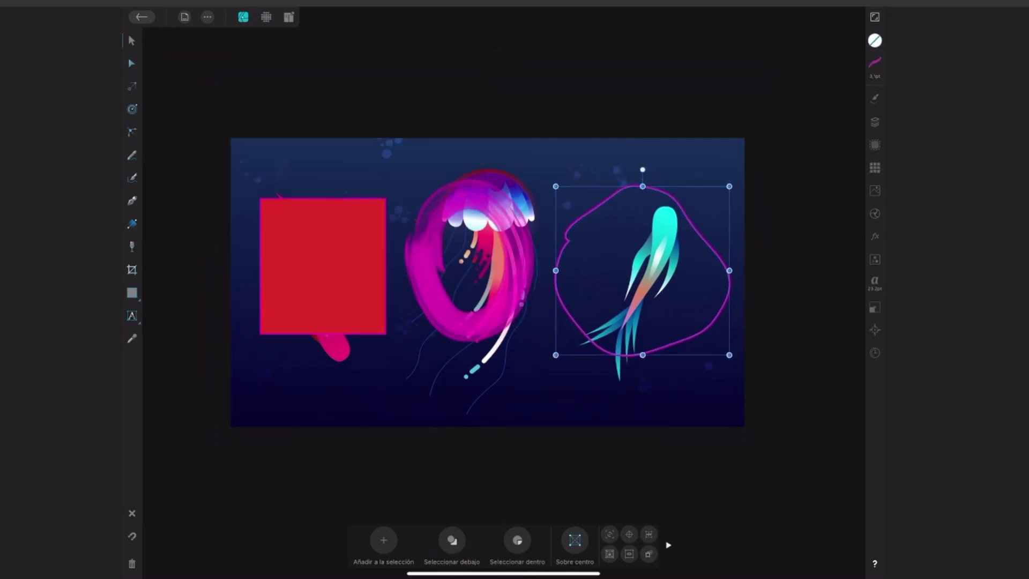
left_click(874, 64)
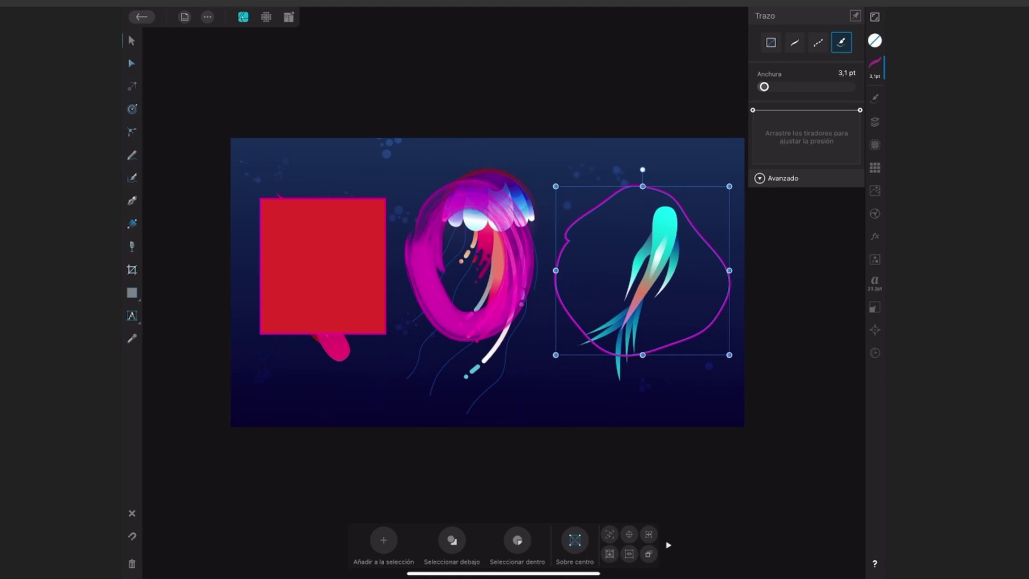
- Thicken the fish outline's stroke to 21 pt and thin the jellyfish ring to 23.5 pt
left_click_drag(764, 87, 804, 86)
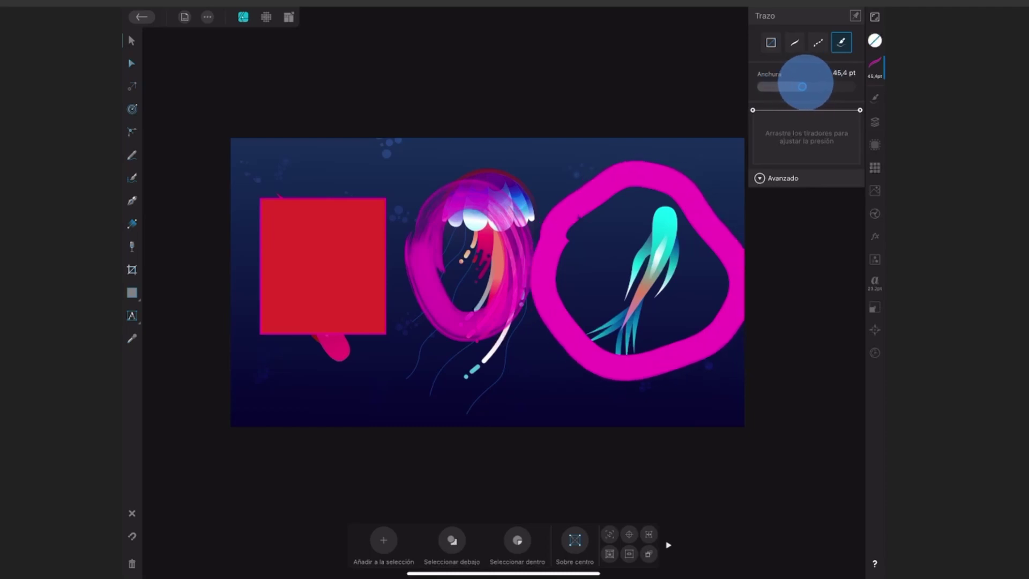
left_click(472, 257)
left_click_drag(818, 87, 782, 87)
- Cycle the jellyfish ring's stroke through solid, none and back to brush style
left_click(363, 268)
left_click(469, 260)
left_click(875, 67)
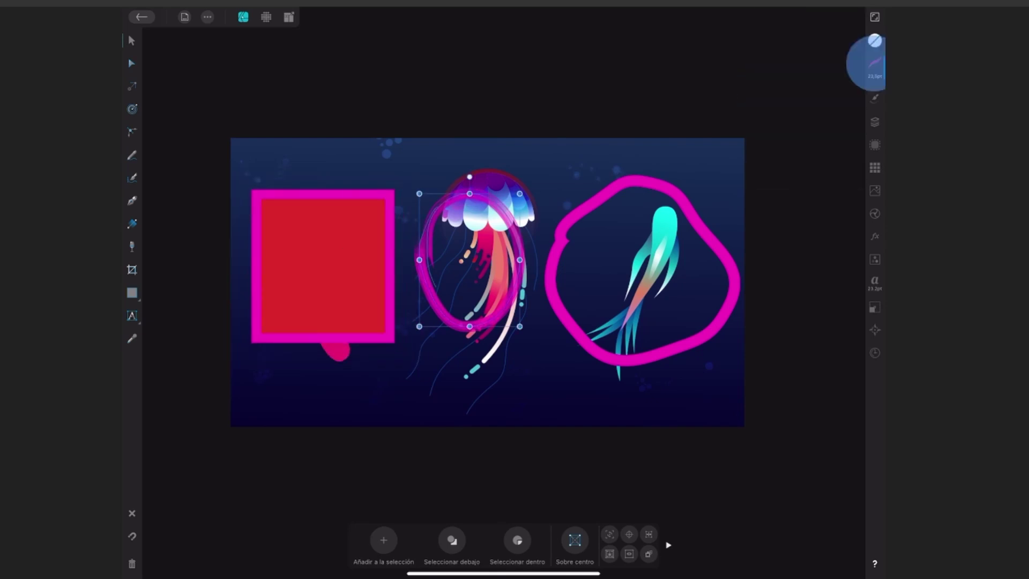
left_click(817, 42)
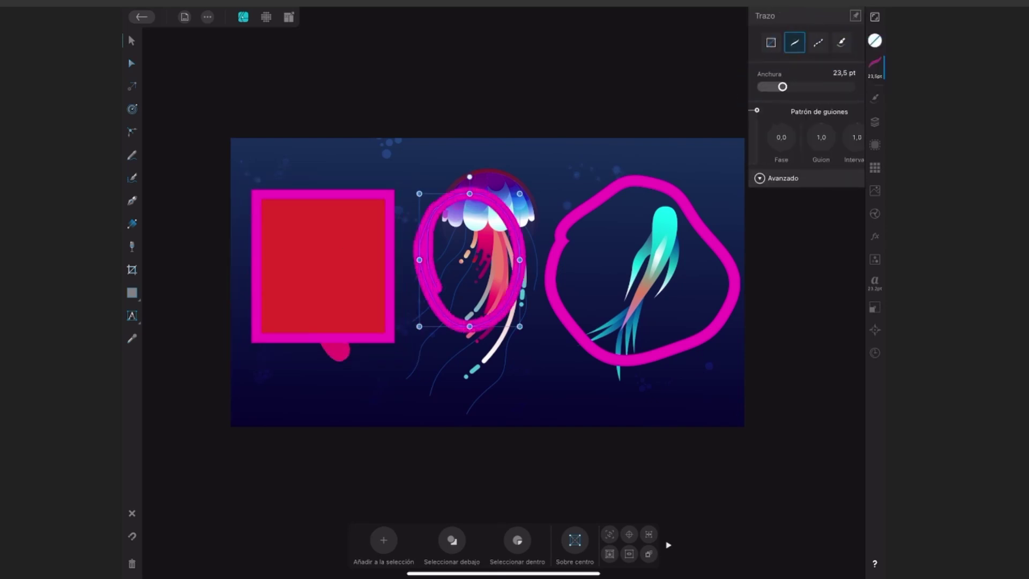
left_click(770, 41)
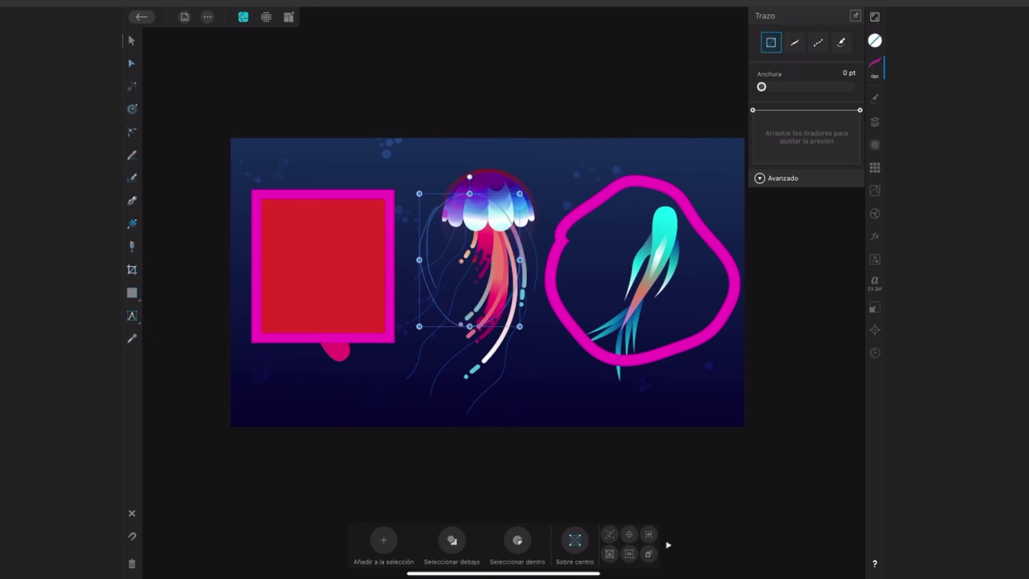
left_click(794, 42)
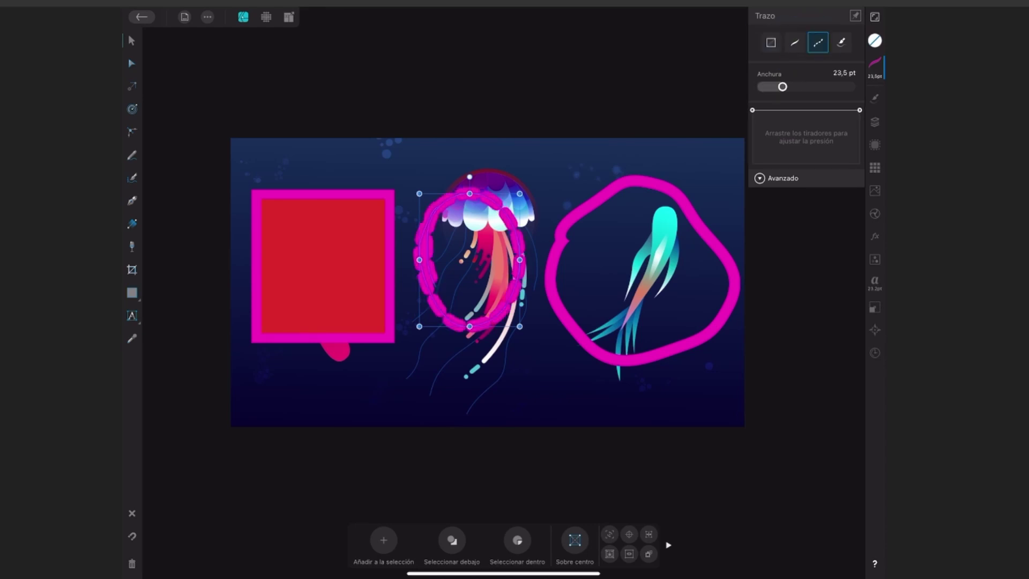
left_click(841, 41)
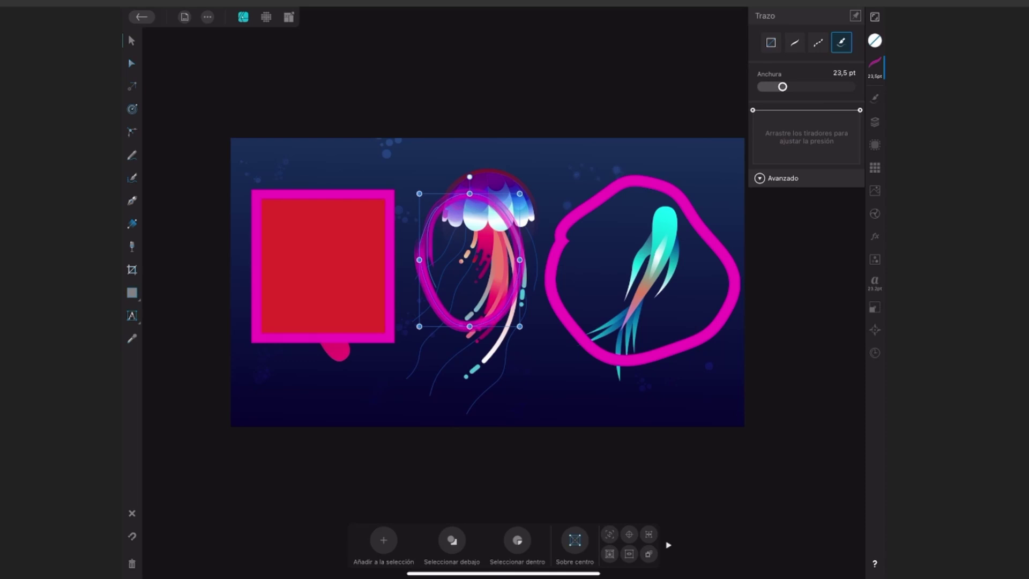
- Switch the teal fish outline's 21 pt stroke to the dashed style
left_click(731, 278)
left_click(874, 65)
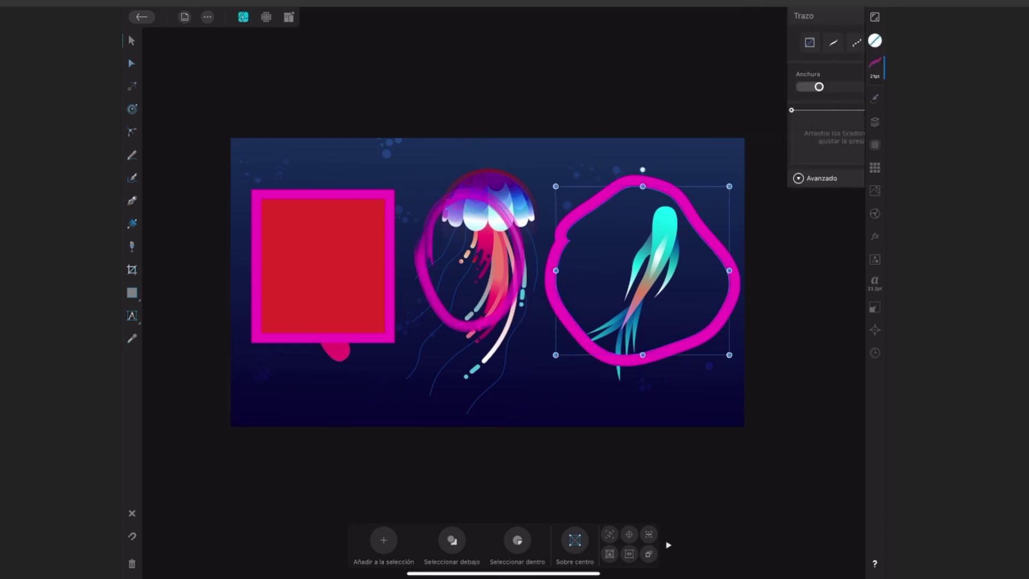
left_click(818, 42)
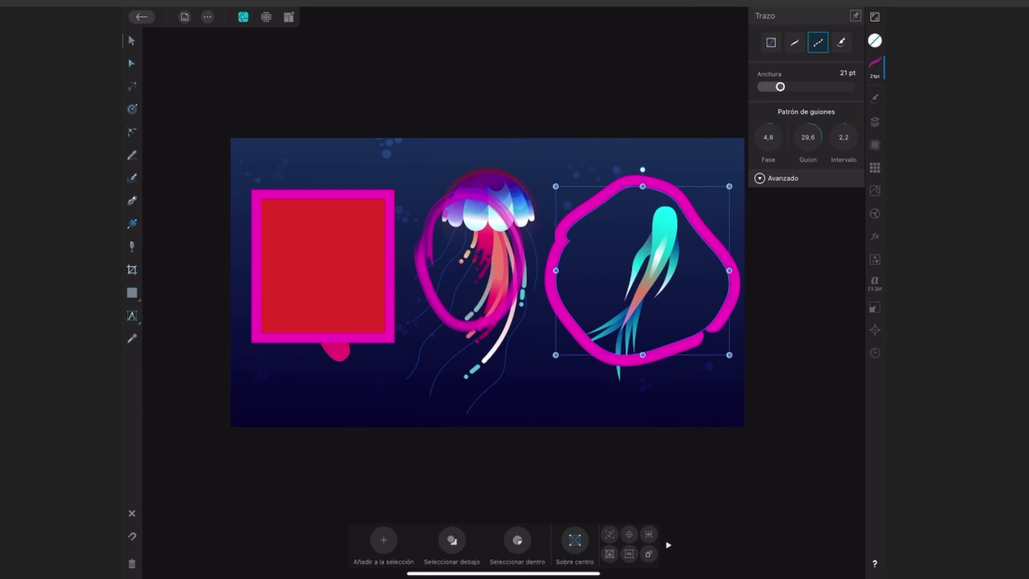
left_click(874, 65)
left_click(322, 266)
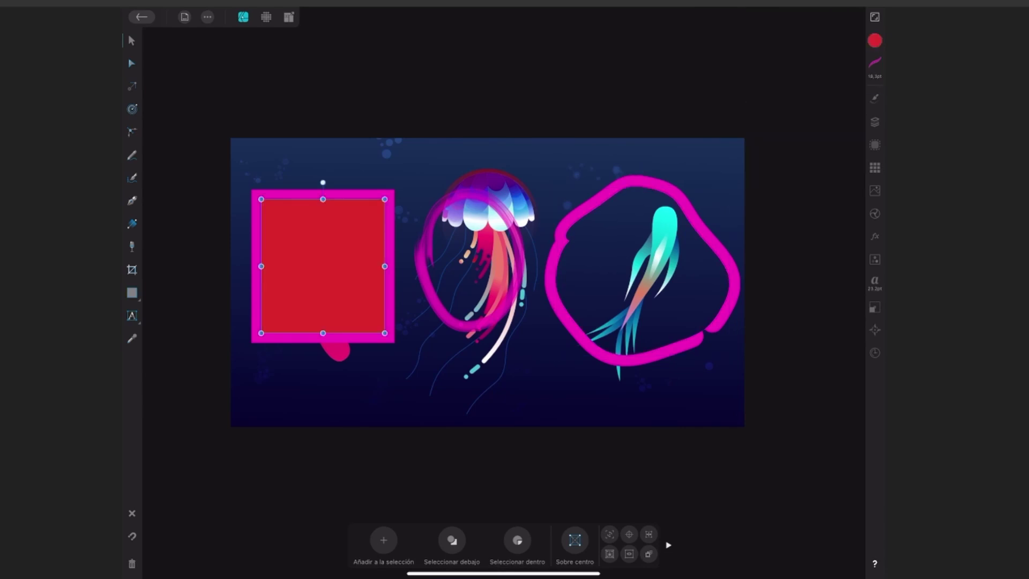
- Drag the rectangle's pressure graph nodes into a zigzag profile for its 18.3 pt stroke
left_click(874, 65)
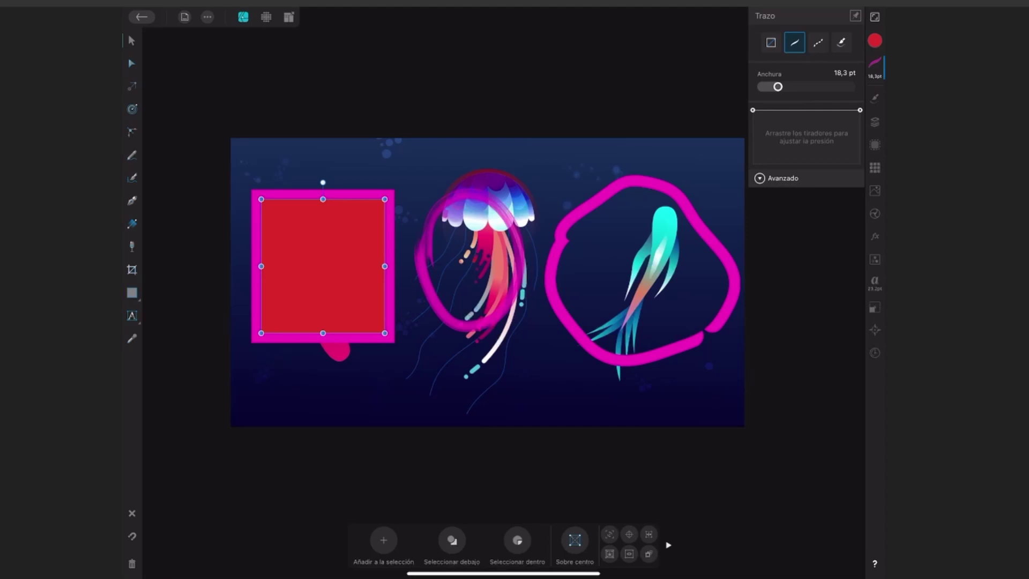
left_click_drag(797, 110, 796, 126)
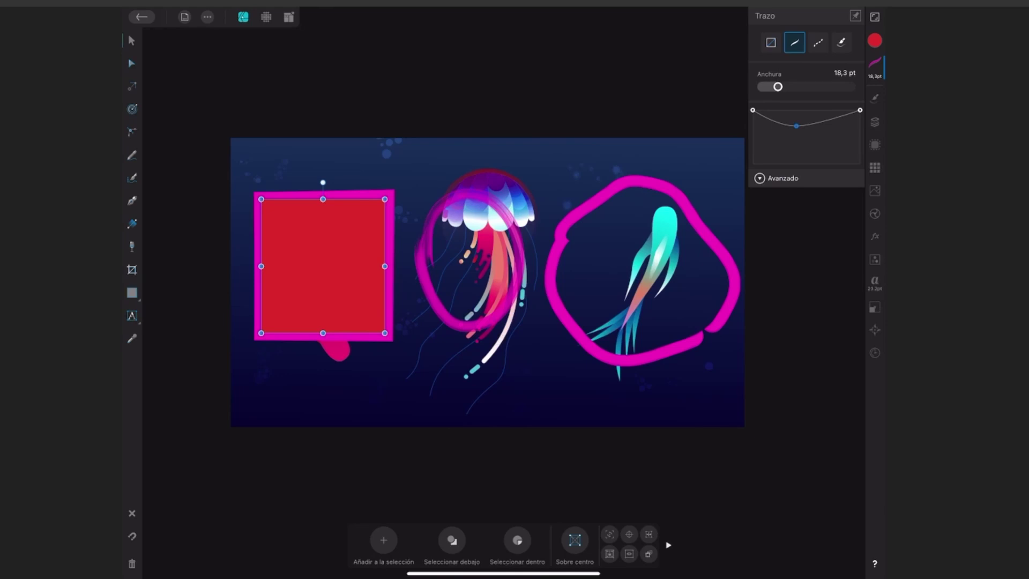
mouse_move(860, 109)
left_mouse_down()
mouse_move(852, 168)
mouse_move(859, 91)
mouse_move(859, 109)
left_mouse_up()
left_click_drag(753, 110, 752, 164)
mouse_move(806, 145)
left_mouse_down()
mouse_move(774, 122)
mouse_move(793, 147)
mouse_move(788, 160)
left_mouse_up()
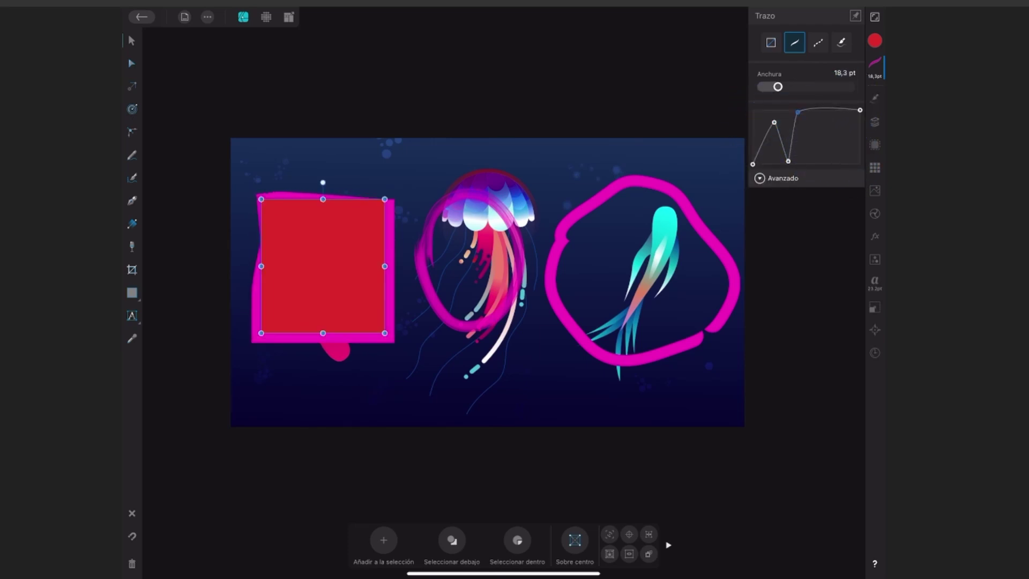
mouse_move(820, 114)
left_mouse_down()
mouse_move(811, 161)
mouse_move(820, 109)
mouse_move(836, 153)
left_mouse_up()
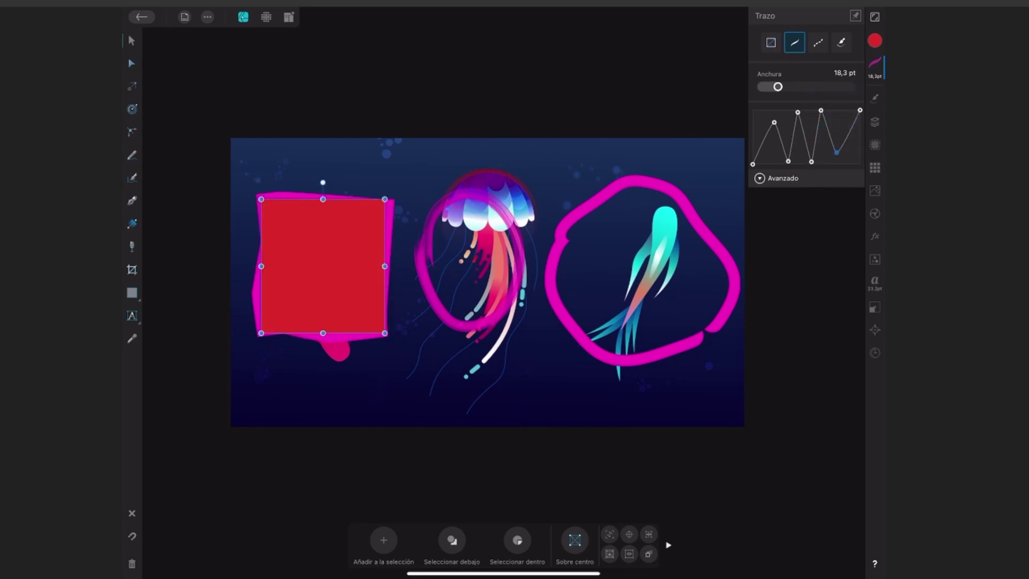
left_click(697, 217)
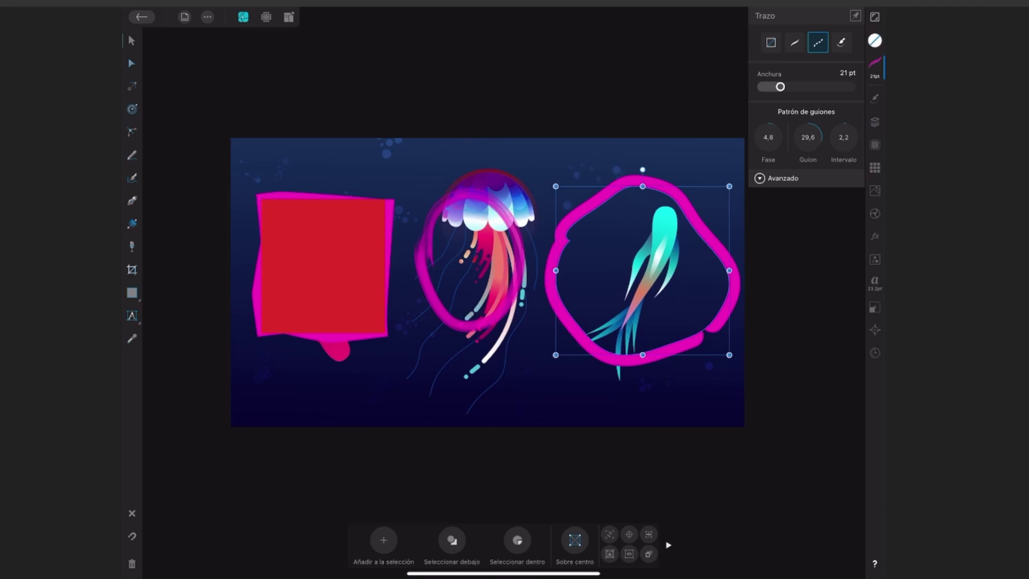
- Set the ring's dashes to phase 27.1, dash 17.2, gap 11.8 and width 3.7 pt
mouse_move(768, 138)
left_mouse_down()
mouse_move(771, 115)
mouse_move(768, 126)
left_mouse_up()
mouse_move(807, 137)
left_mouse_down()
mouse_move(808, 168)
mouse_move(808, 142)
left_mouse_up()
left_click_drag(843, 137, 843, 140)
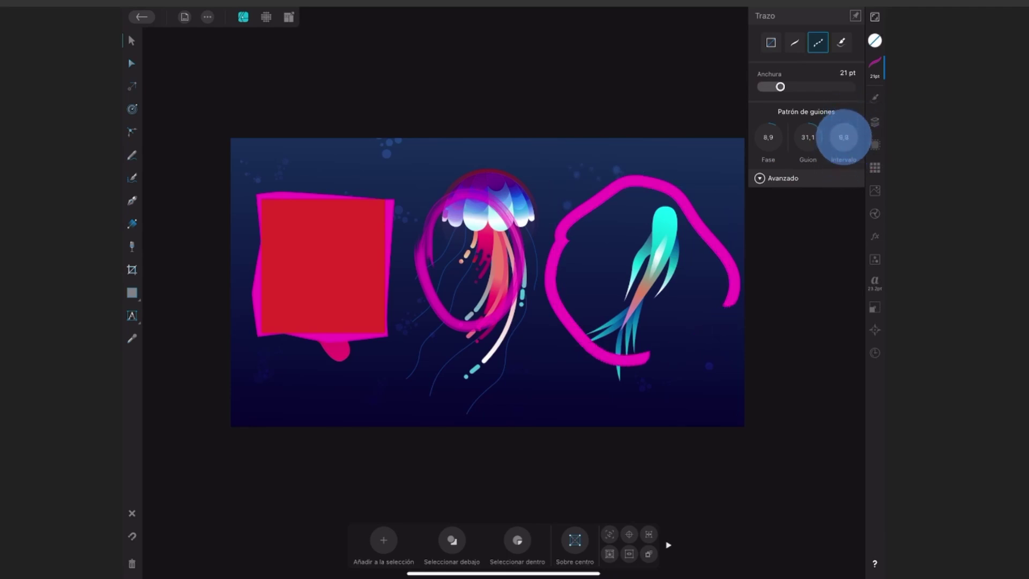
mouse_move(780, 86)
left_mouse_down()
mouse_move(795, 83)
mouse_move(765, 87)
left_mouse_up()
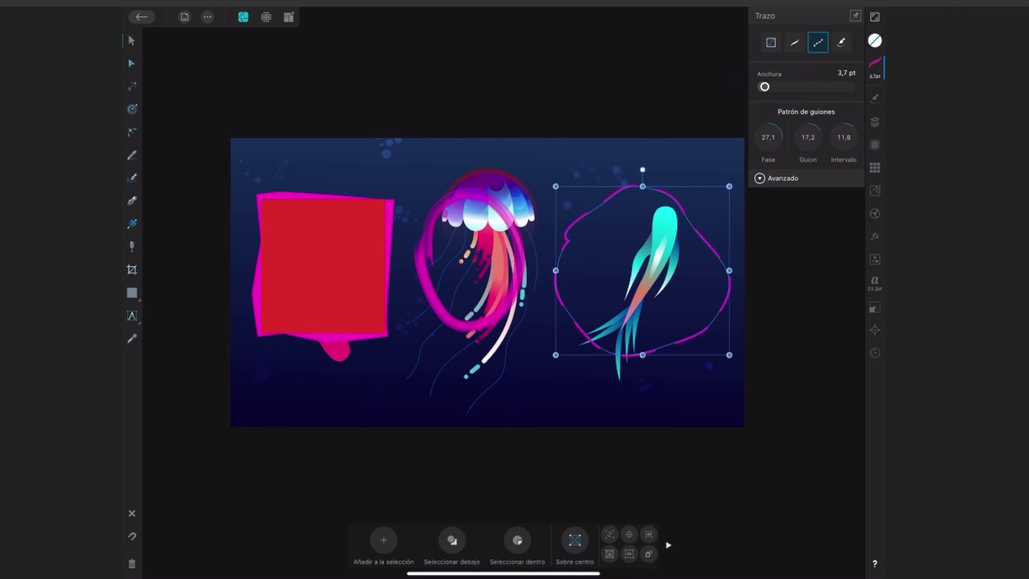
- Expand the Advanced stroke options and try each cap style on the dashes
left_click(760, 178)
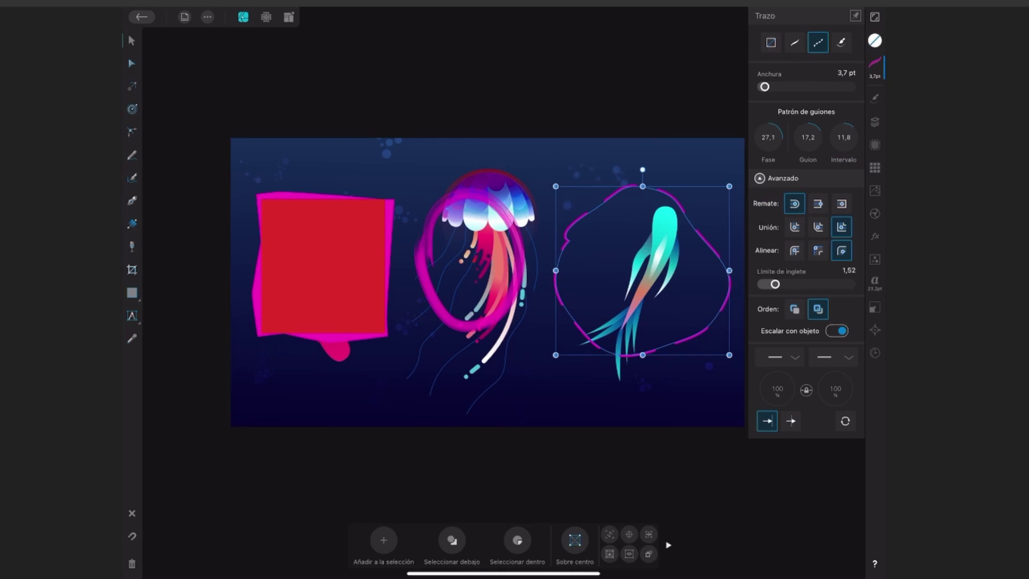
left_click(817, 203)
left_click(841, 203)
scroll(488, 282, "up", 5)
left_click(794, 203)
scroll(536, 289, "up", 3)
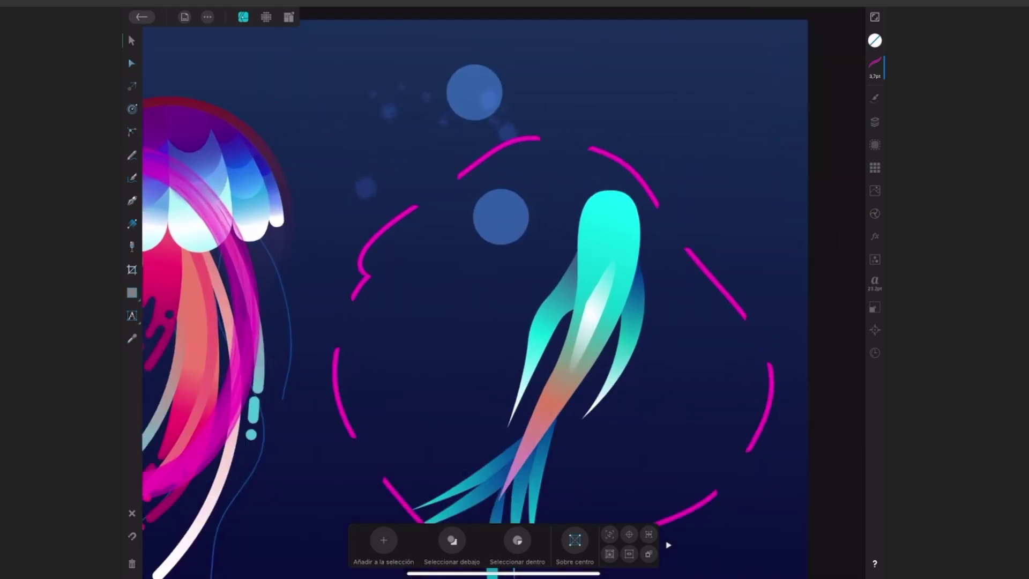
scroll(535, 290, "up", 2)
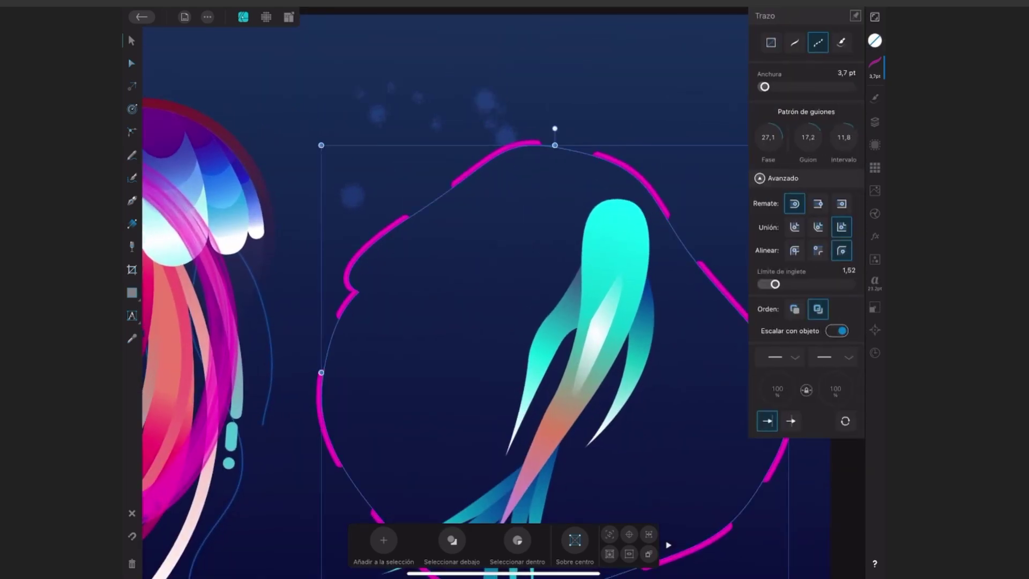
left_click(818, 203)
left_click(841, 203)
left_click(818, 203)
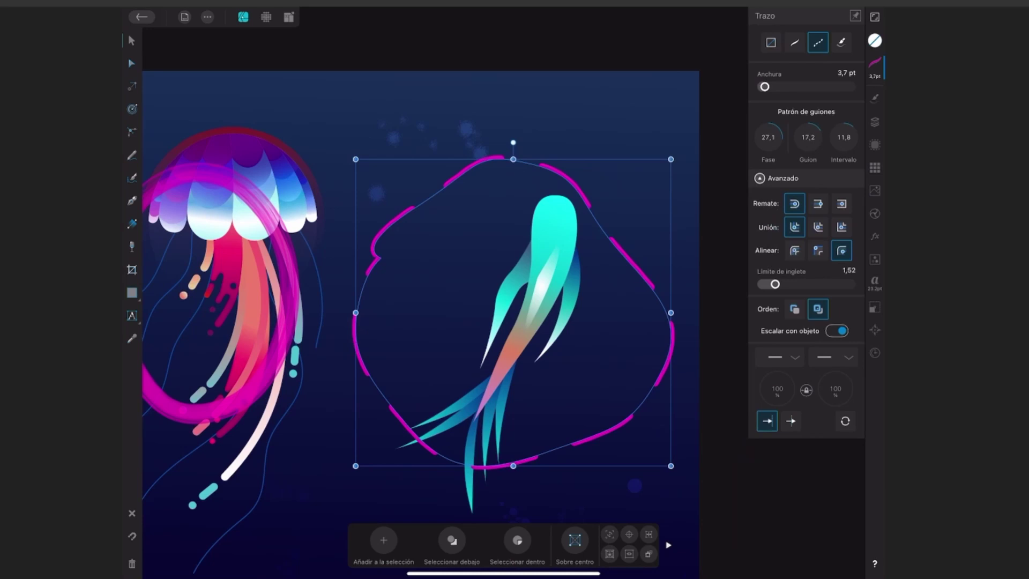
- Try each stroke alignment on the dashed ring, ending with Align Outside
left_click(795, 251)
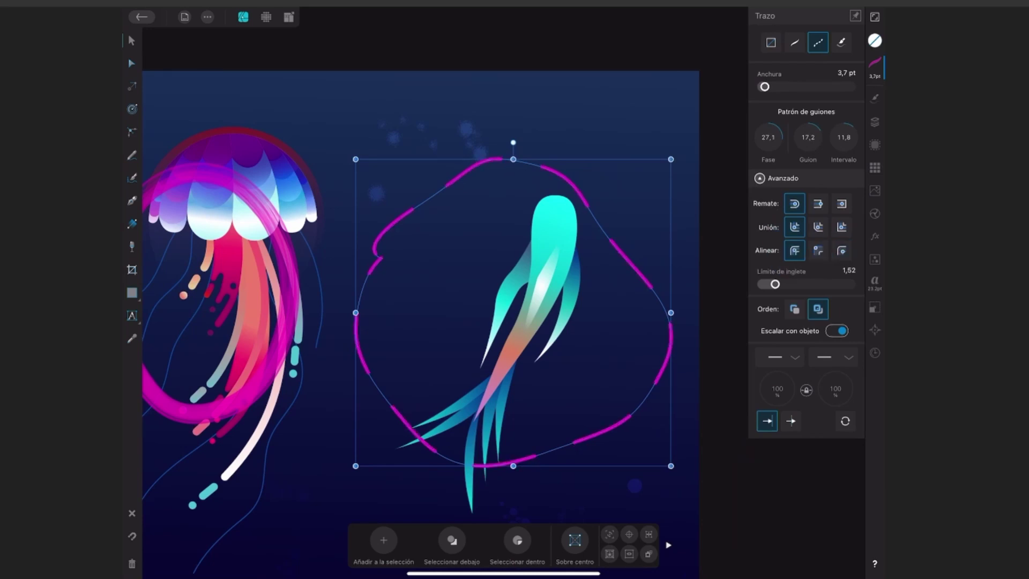
left_click(818, 250)
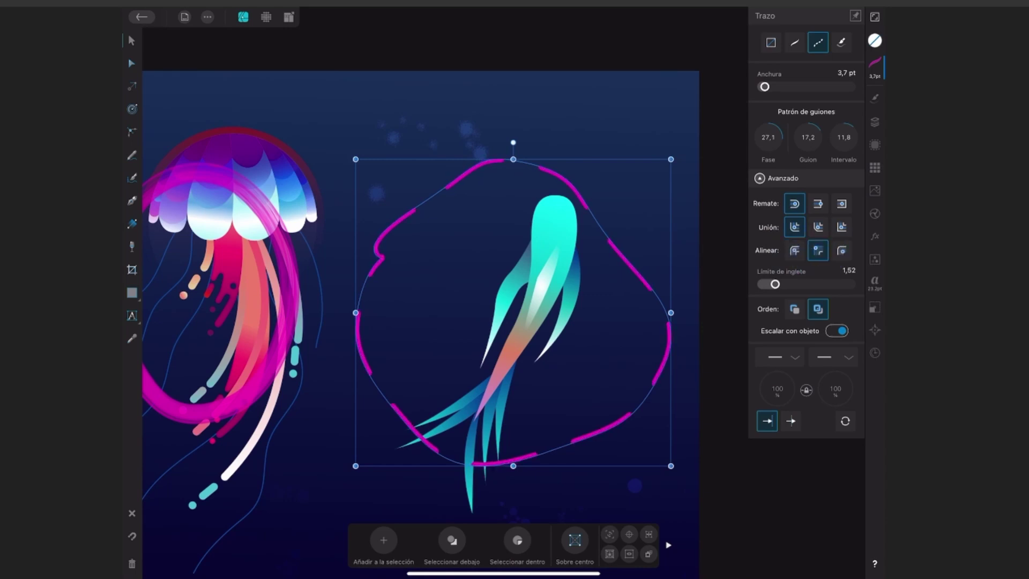
left_click(841, 250)
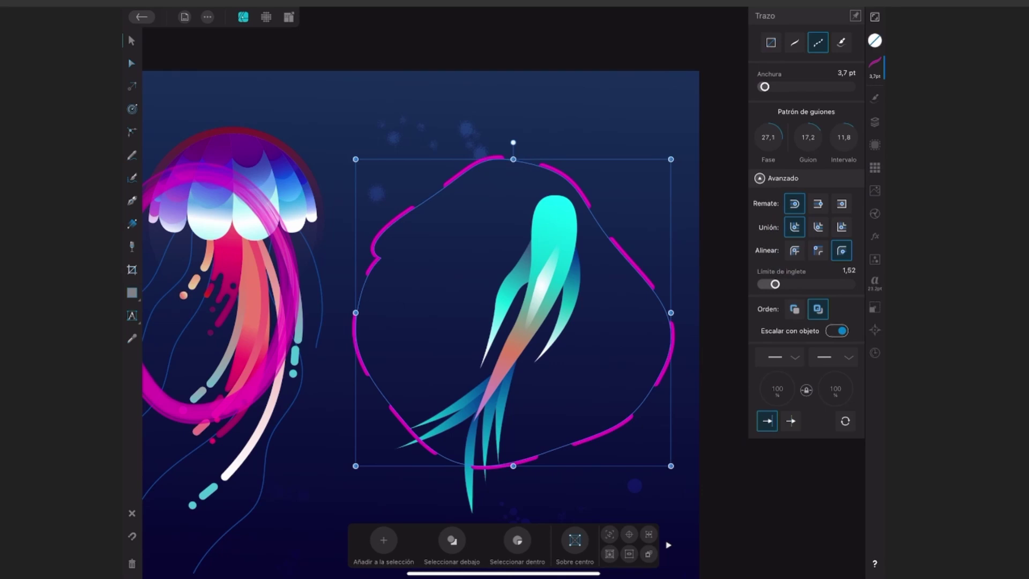
- Raise the dashed stroke's miter limit to 6.1
left_click_drag(775, 284, 815, 284)
left_click(795, 250)
left_click(841, 251)
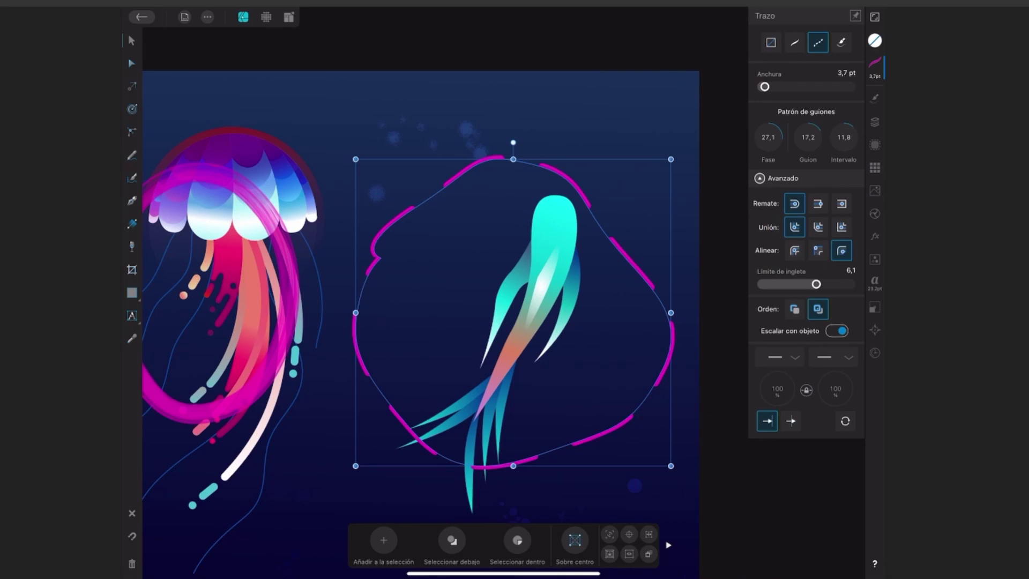
left_click(874, 40)
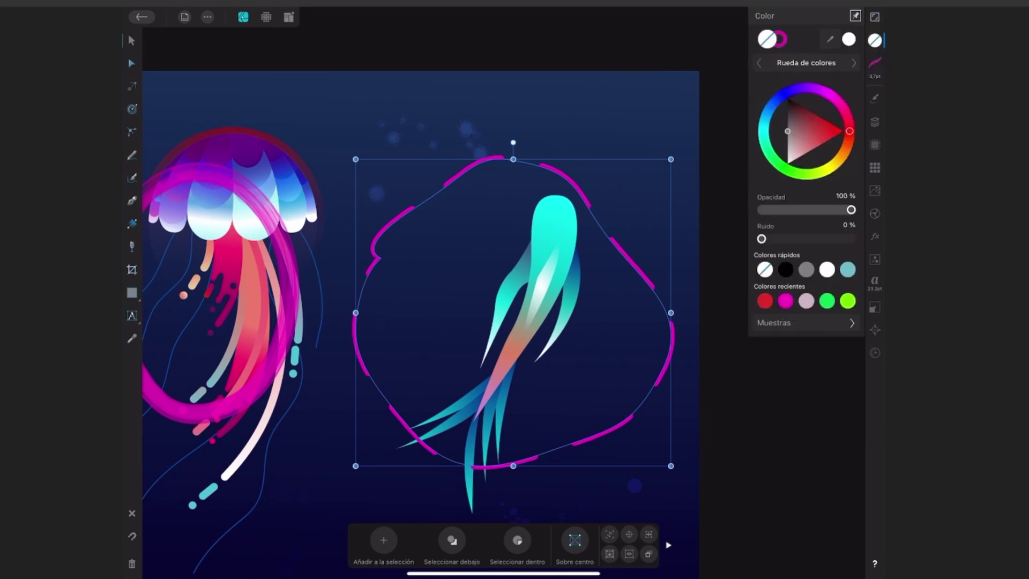
- Fill the fish outline shape with solid blue and align its dashed stroke inside
left_click(789, 92)
left_click(874, 63)
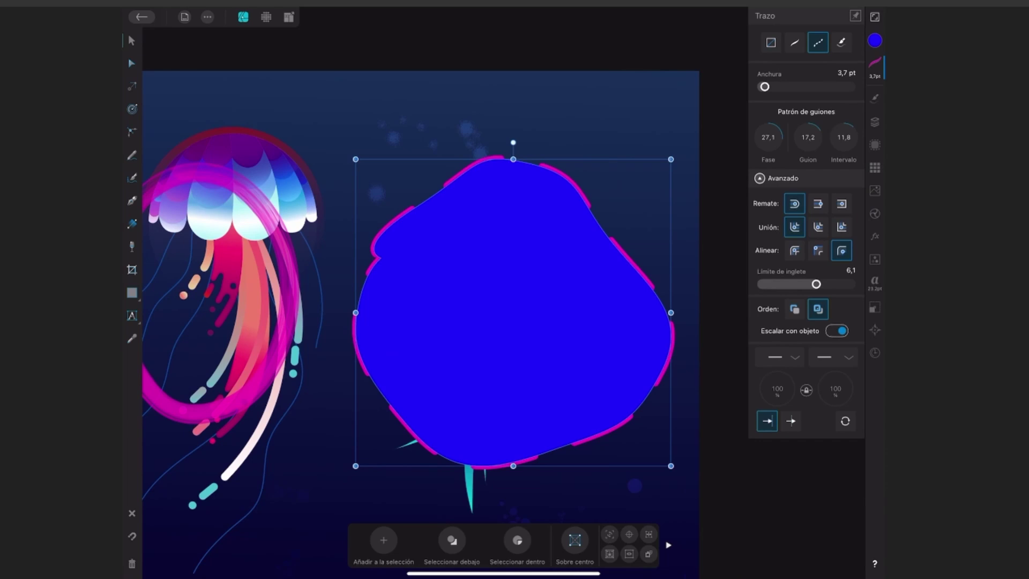
left_click(795, 250)
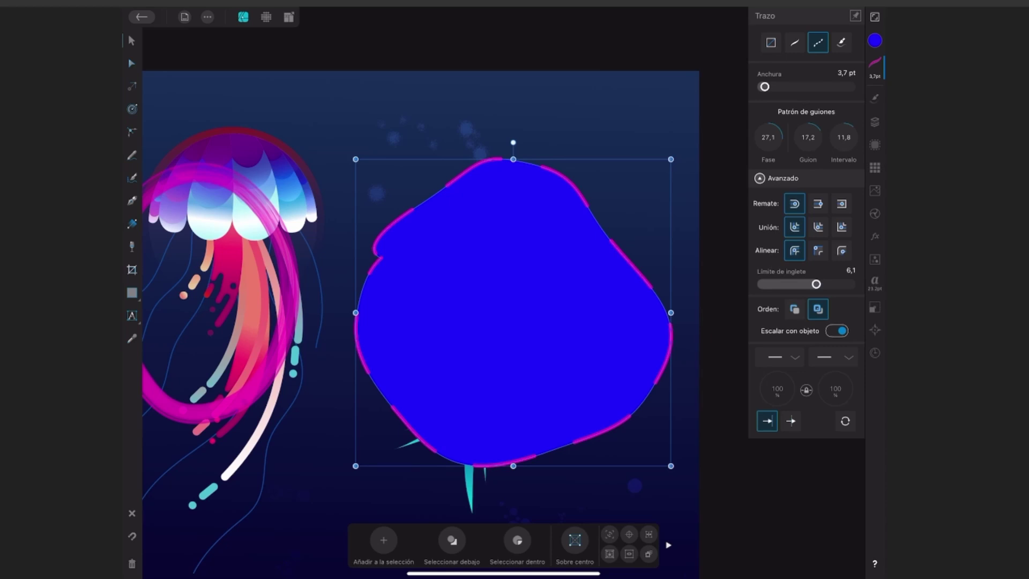
left_click(793, 309)
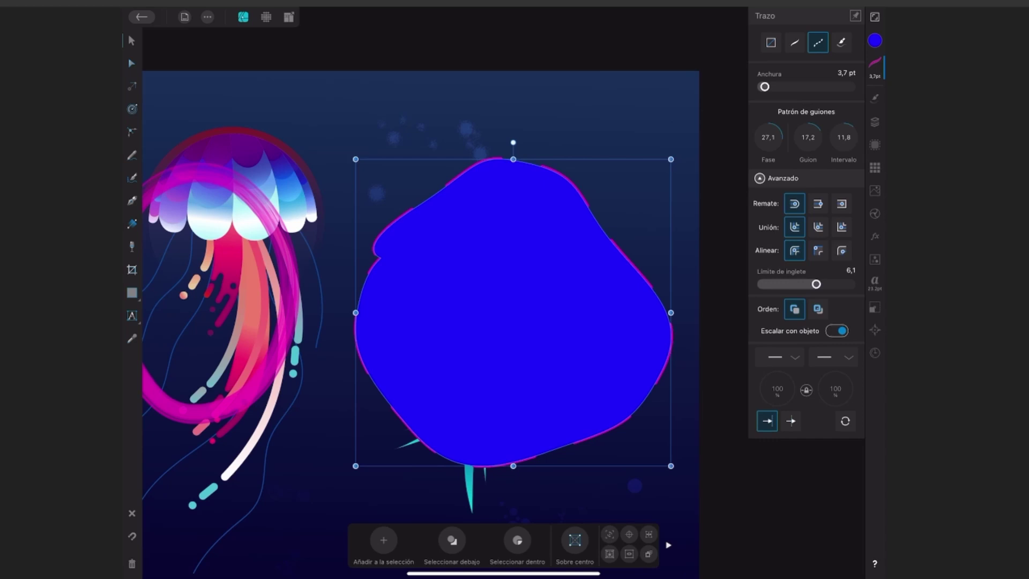
left_click(817, 309)
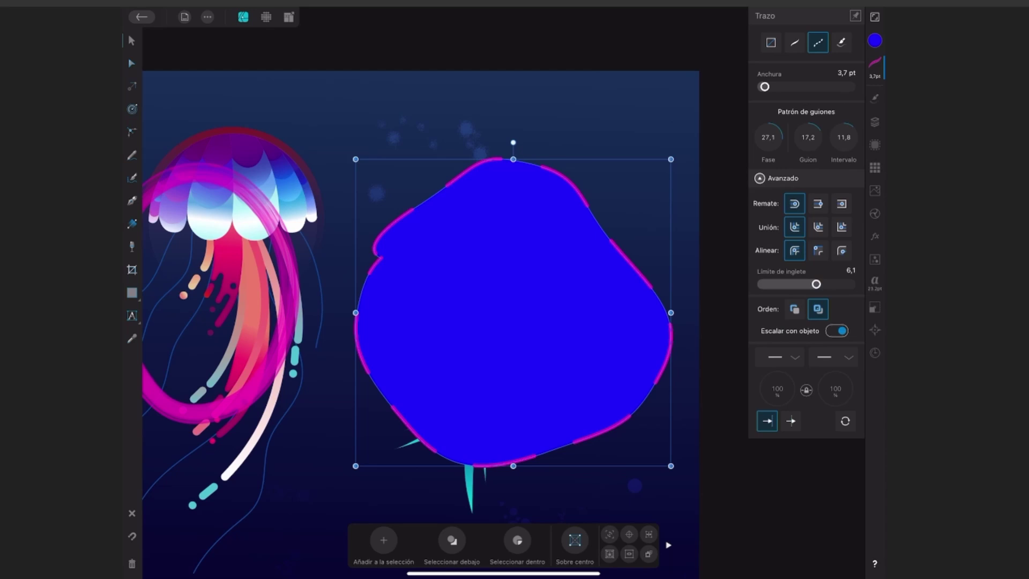
- Resize the blue blob and turn off stroke Scale with object
left_click_drag(670, 160, 471, 356)
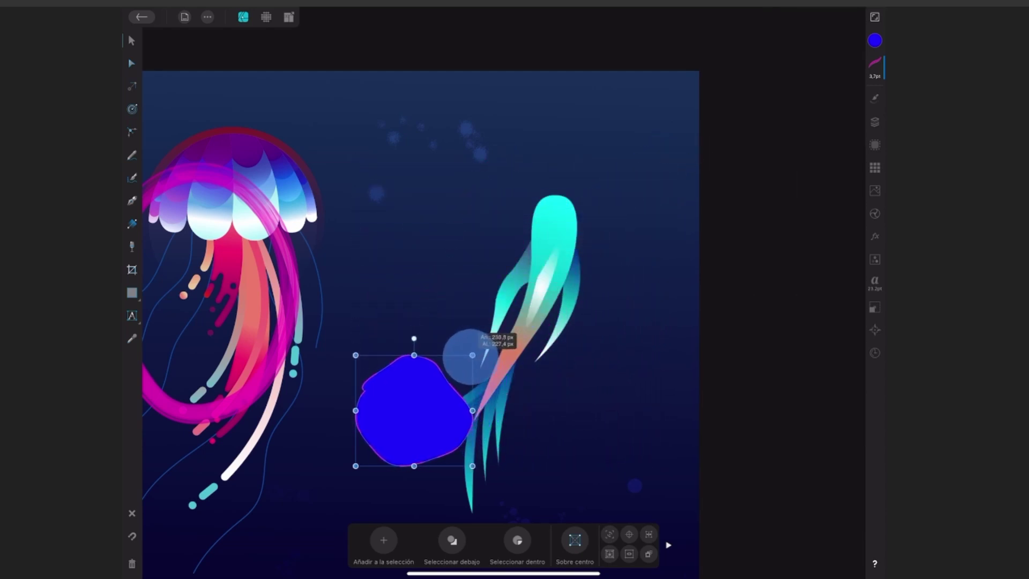
mouse_move(470, 355)
left_mouse_down()
mouse_move(601, 257)
mouse_move(494, 351)
mouse_move(448, 368)
mouse_move(551, 275)
mouse_move(482, 328)
mouse_move(600, 197)
mouse_move(635, 210)
left_mouse_up()
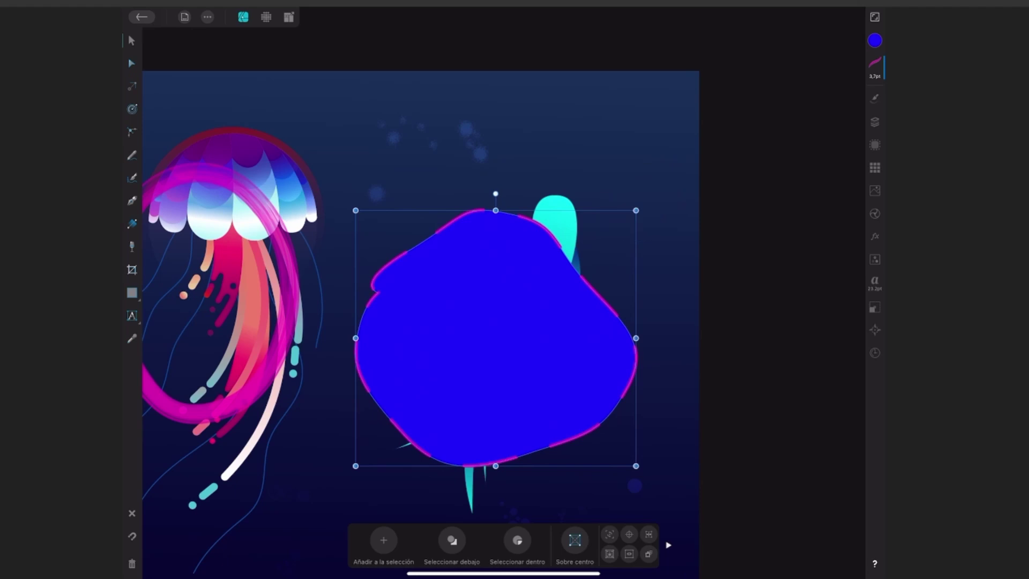
left_click(875, 65)
left_click(836, 331)
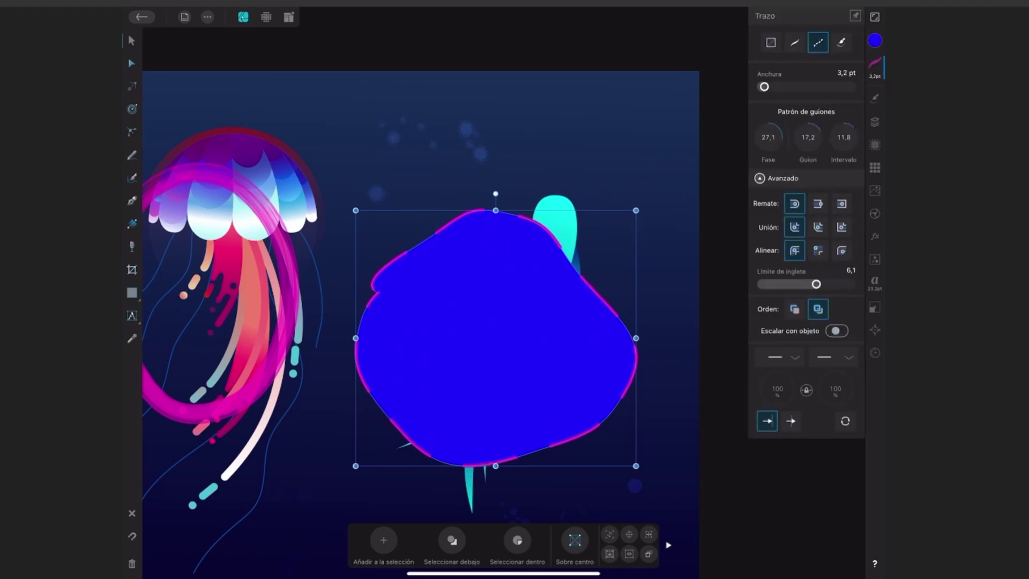
left_click(874, 63)
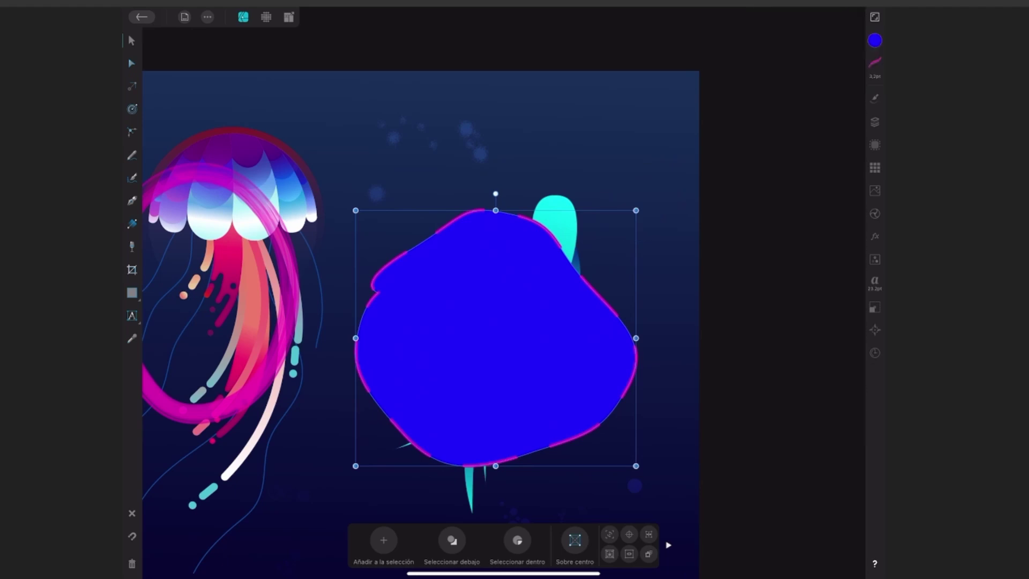
- Resize the blob again to compare, then turn Scale with object back on
left_click_drag(635, 210, 463, 373)
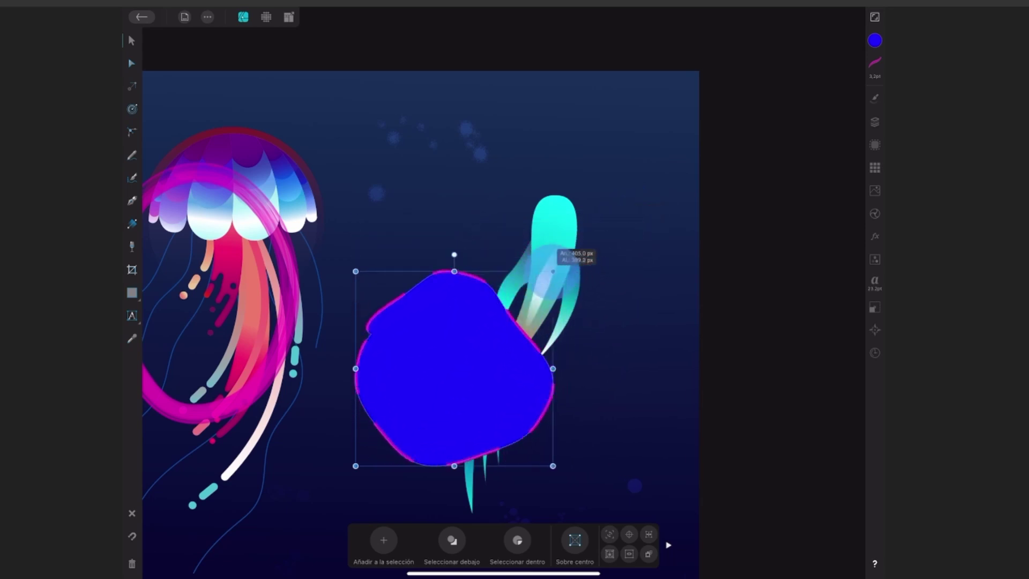
left_click_drag(462, 373, 649, 183)
left_click(874, 64)
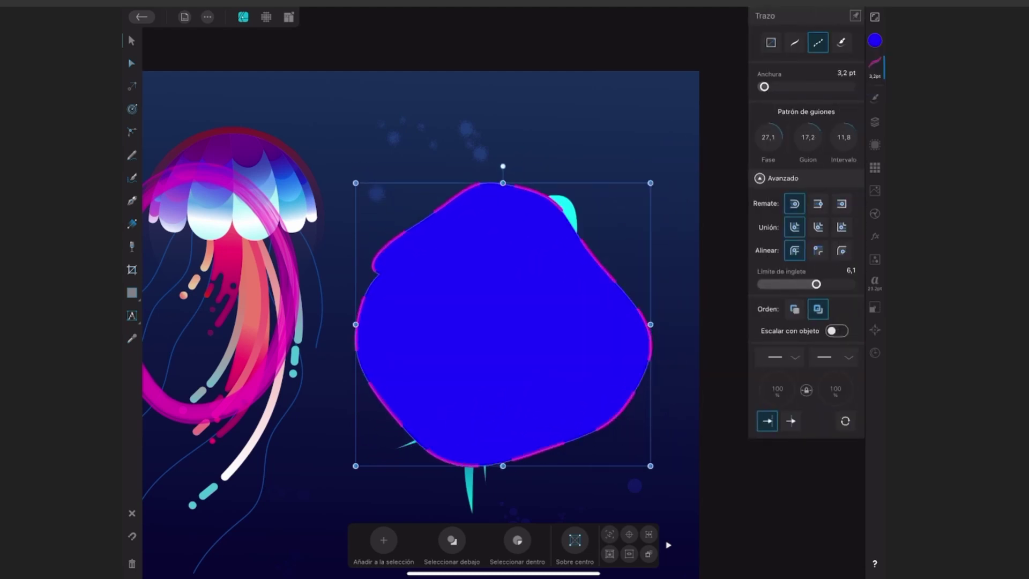
left_click(836, 330)
- Set the stroke's line start to the 'Oblicuo, alternar' marker and nudge the blob up-right
left_click(782, 357)
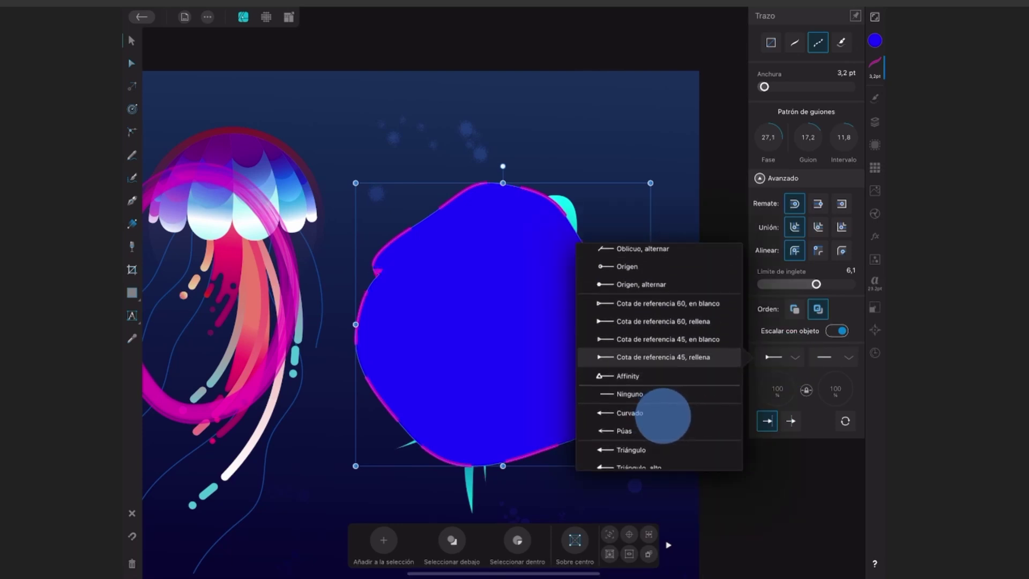
left_click_drag(661, 404, 661, 472)
left_click_drag(661, 375, 661, 423)
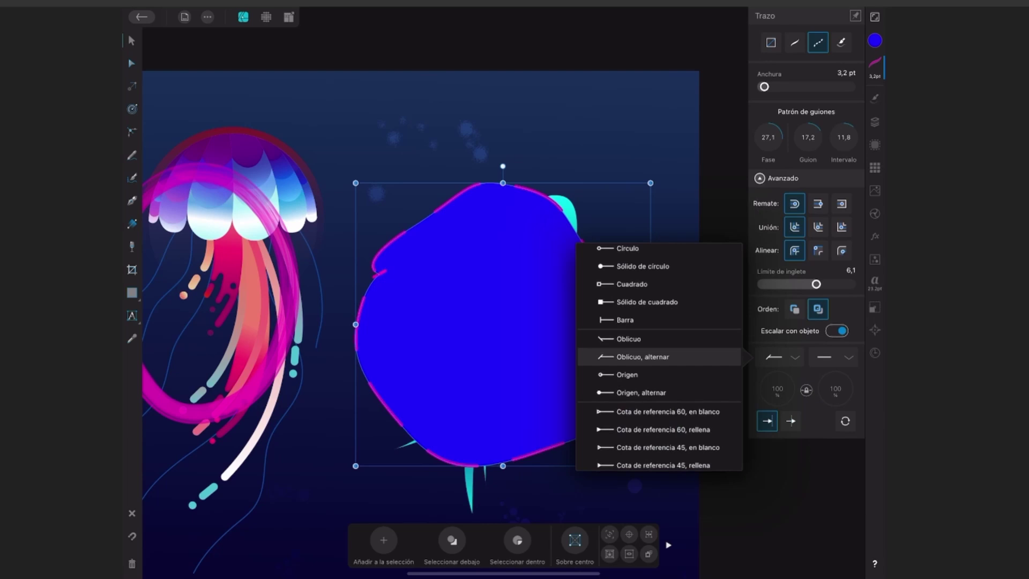
key("Escape")
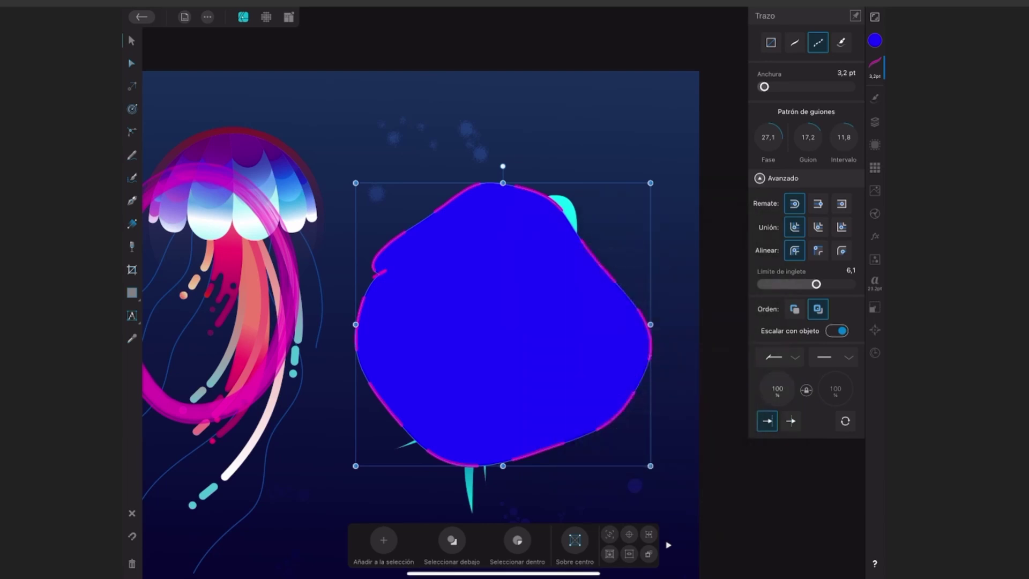
left_click_drag(383, 271, 401, 262)
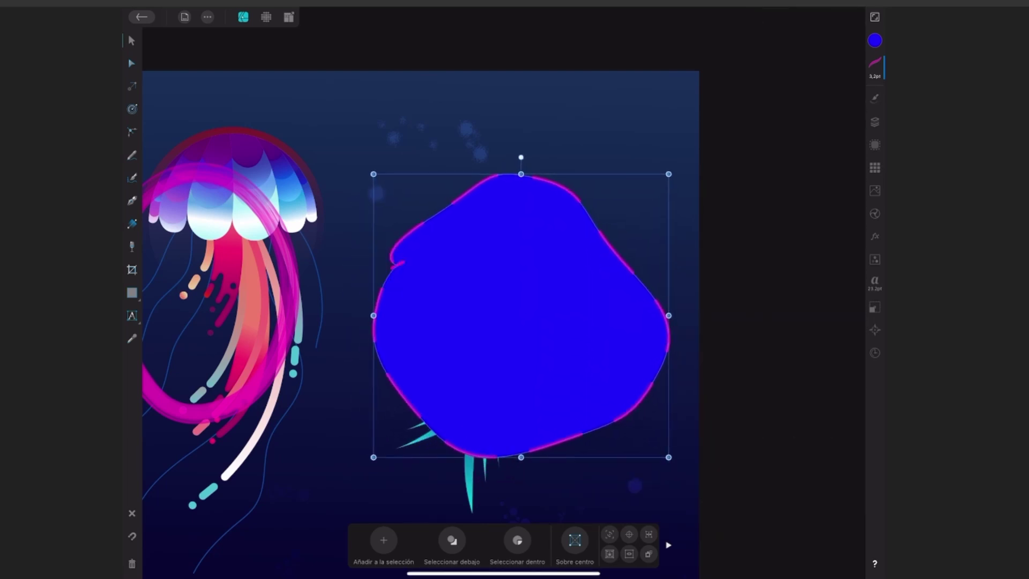
- Set the line end to a Cerrado arrowhead and pin the stroke settings open
left_click(874, 64)
left_click(836, 356)
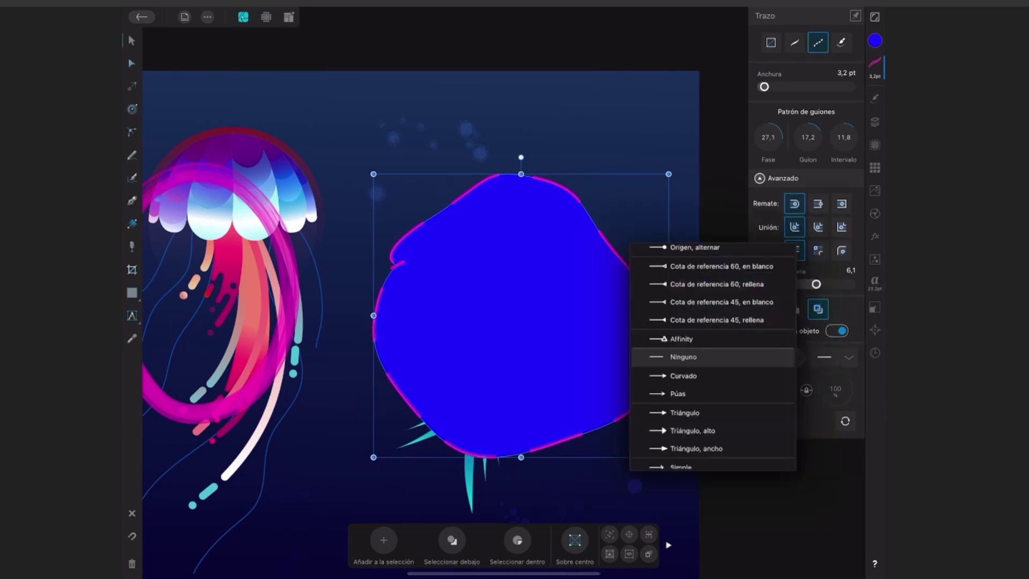
left_click_drag(723, 429, 723, 321)
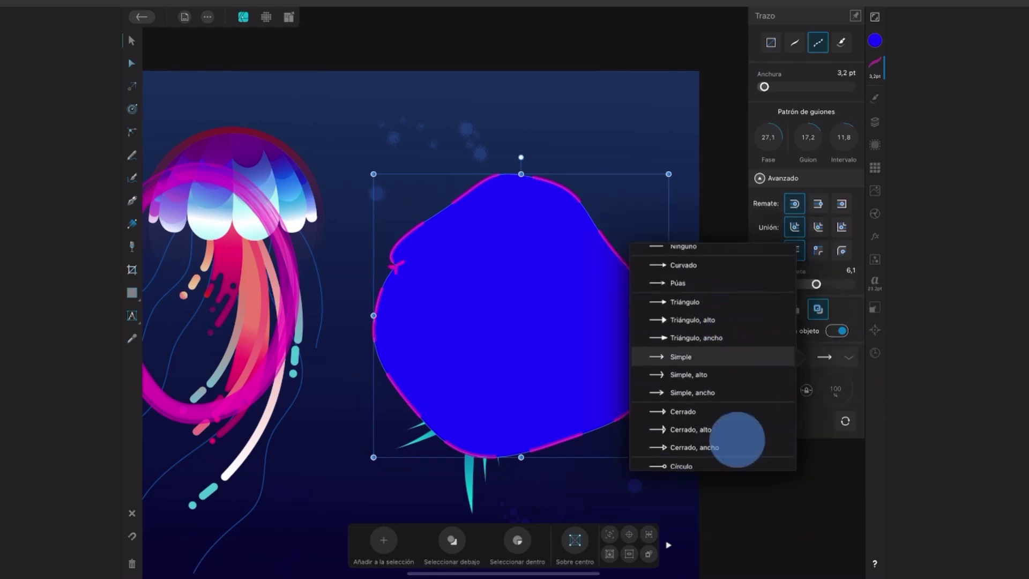
left_click_drag(734, 436, 734, 346)
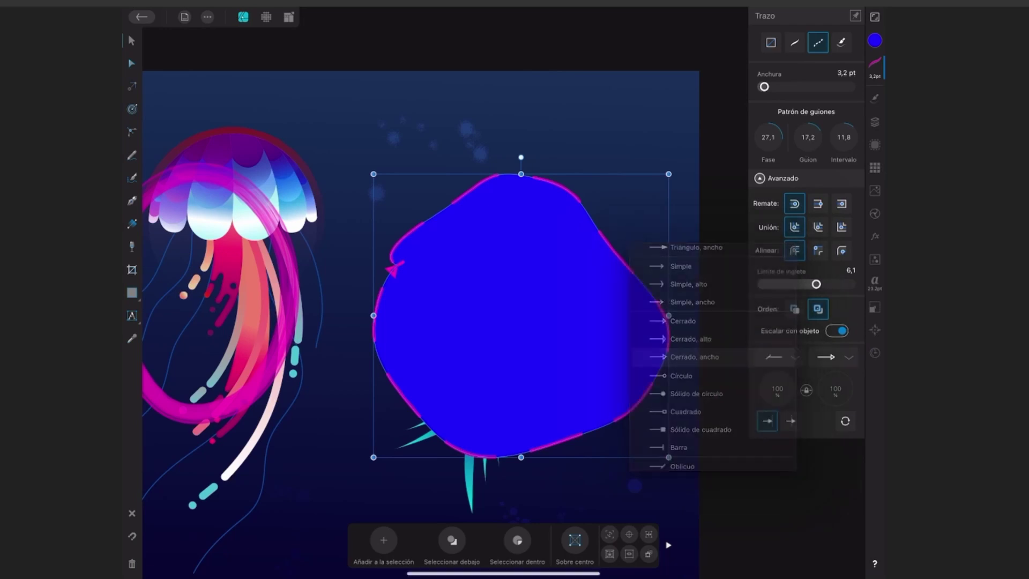
left_click(712, 357)
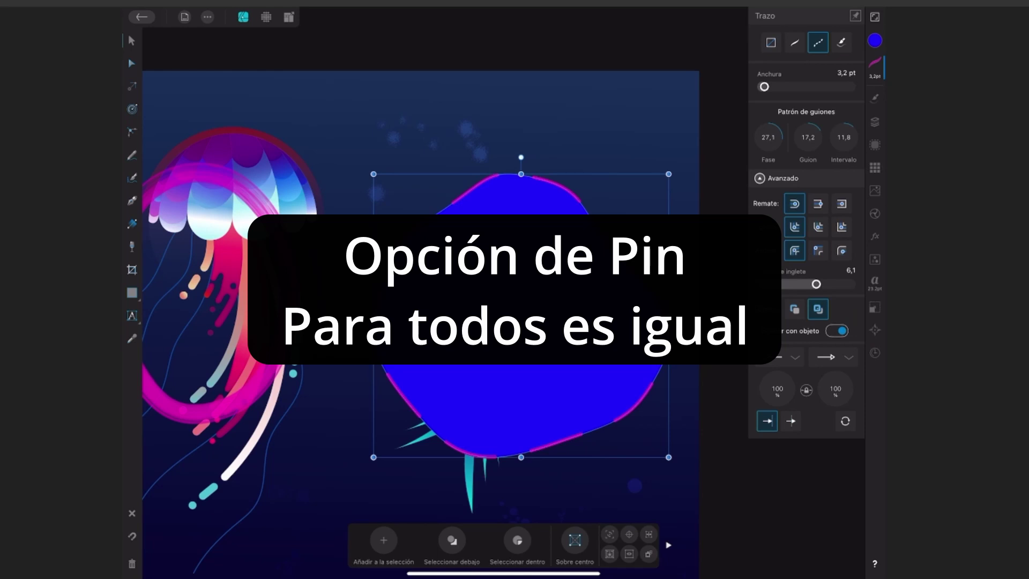
left_click(856, 18)
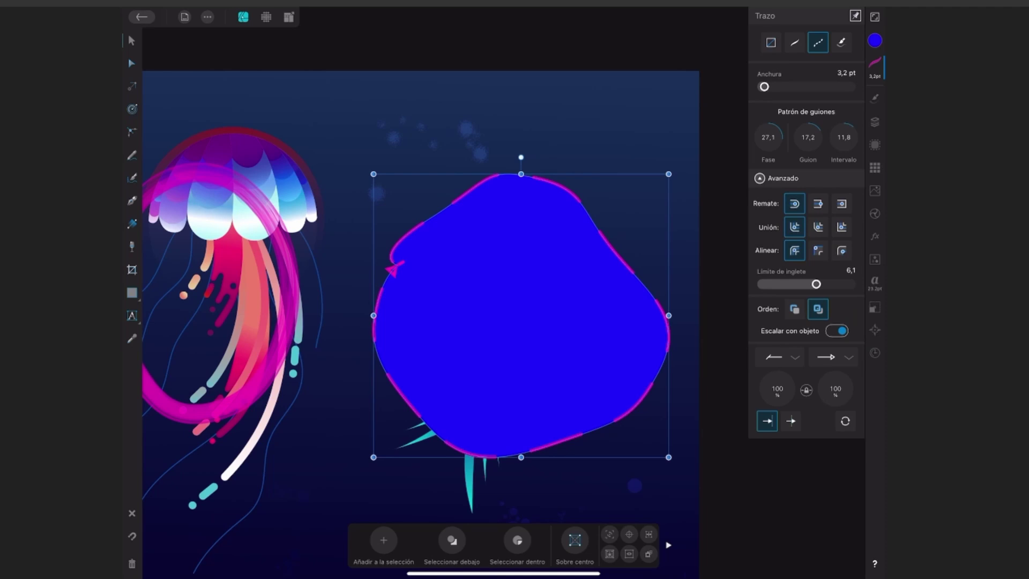
- Reposition the blue blob on the canvas with a series of small moves
left_click_drag(548, 314, 536, 320)
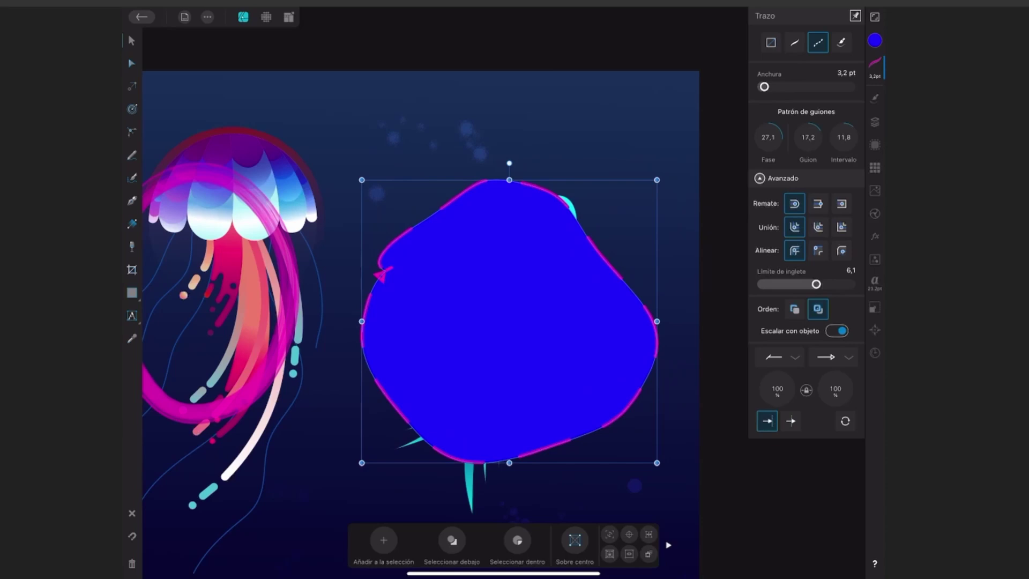
left_click_drag(496, 325, 486, 314)
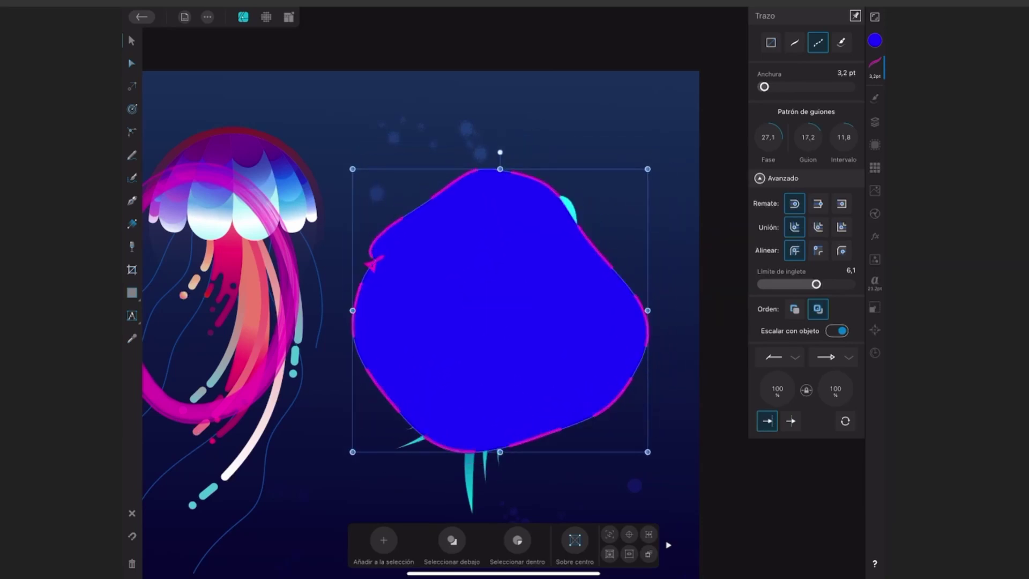
scroll(589, 292, "up", 2)
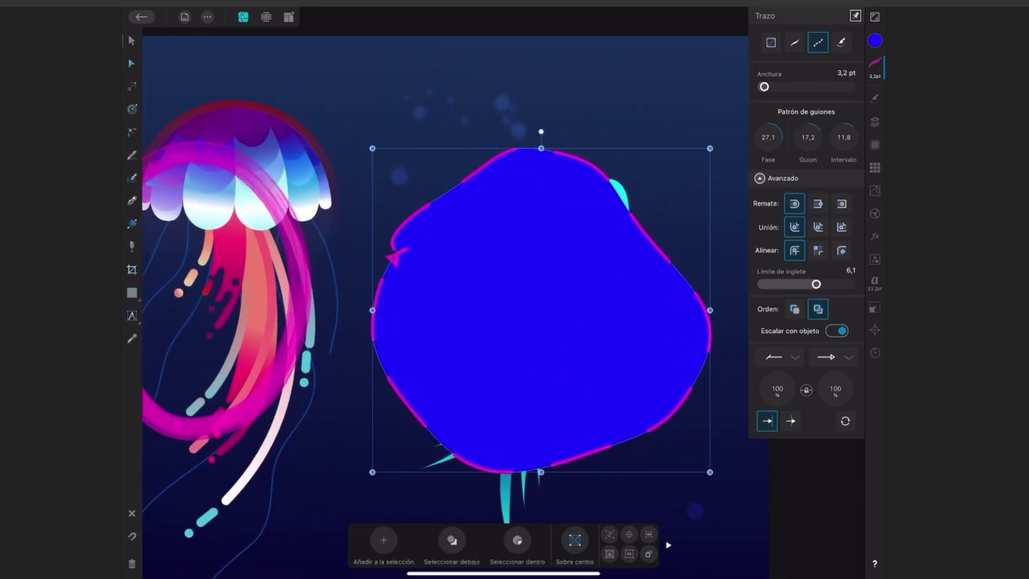
left_click_drag(575, 353, 549, 330)
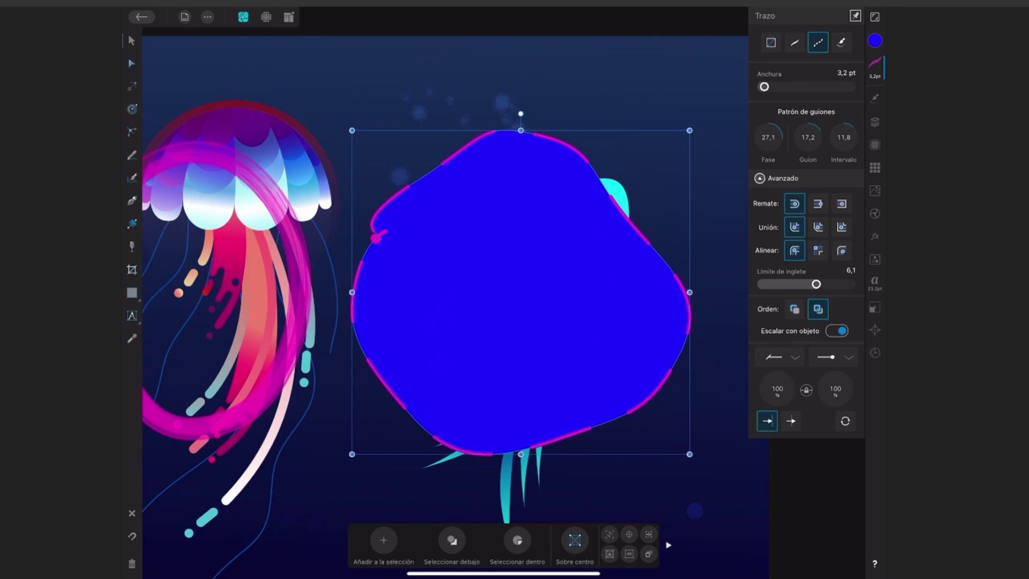
left_click(856, 23)
mouse_move(597, 252)
left_mouse_down()
mouse_move(640, 257)
mouse_move(572, 223)
left_mouse_up()
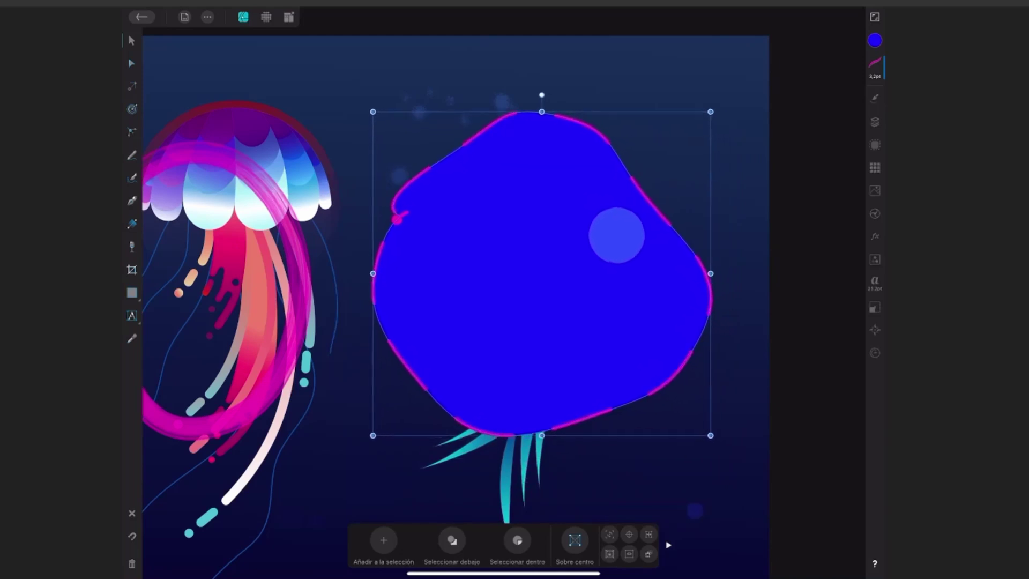
left_click_drag(554, 303, 570, 291)
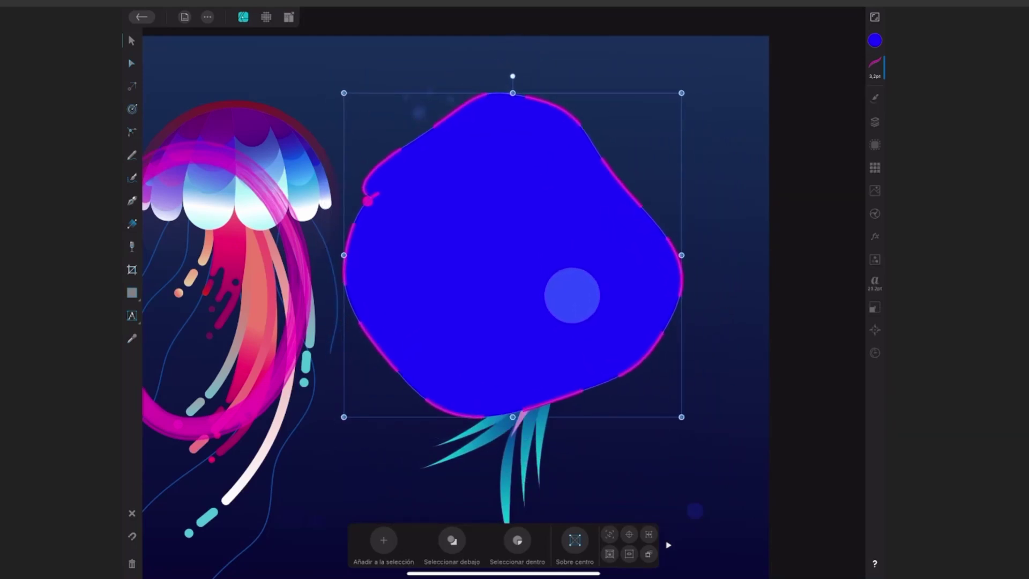
left_click(874, 41)
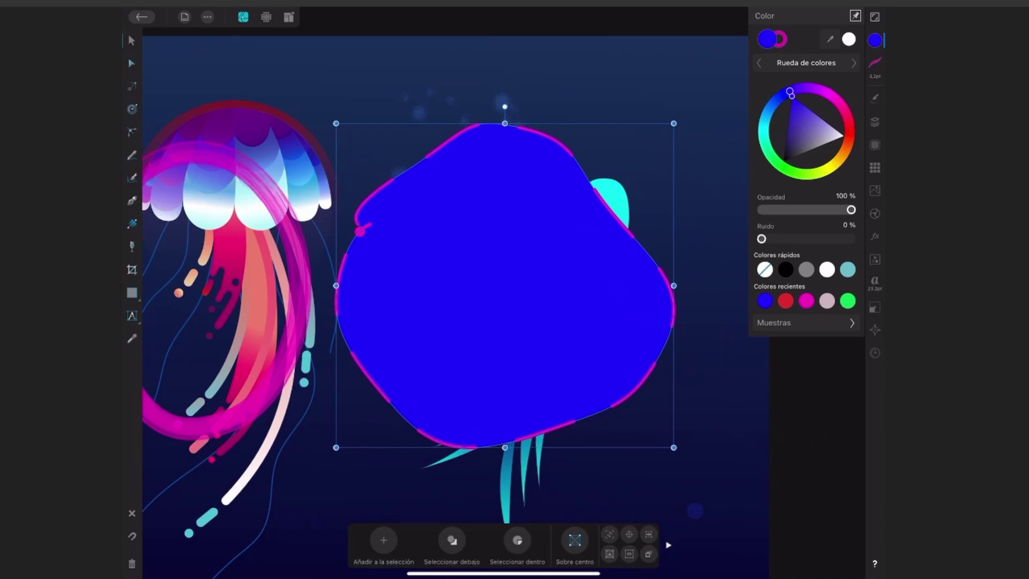
left_click_drag(568, 283, 581, 275)
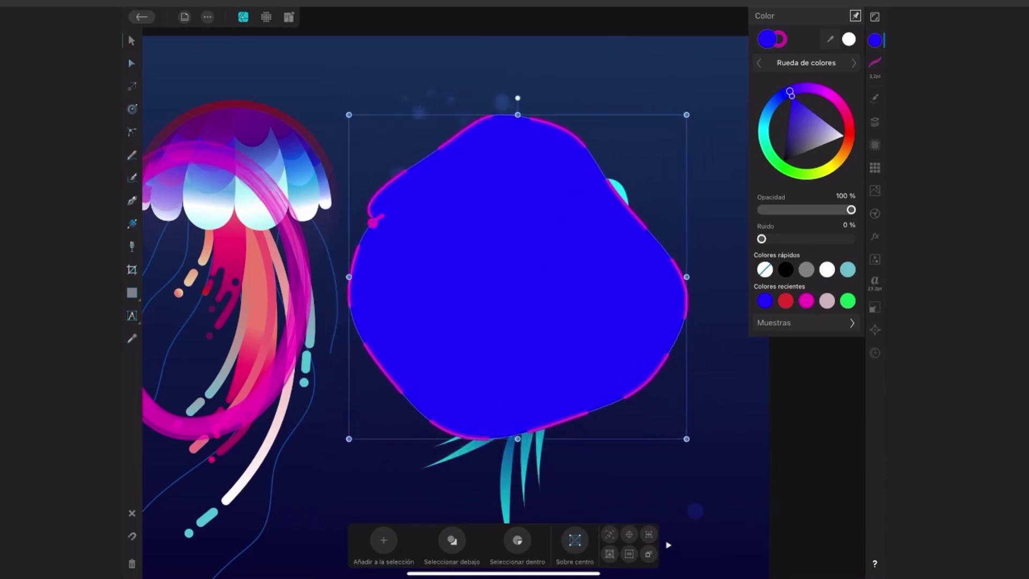
mouse_move(539, 336)
left_mouse_down()
mouse_move(581, 319)
mouse_move(558, 330)
left_mouse_up()
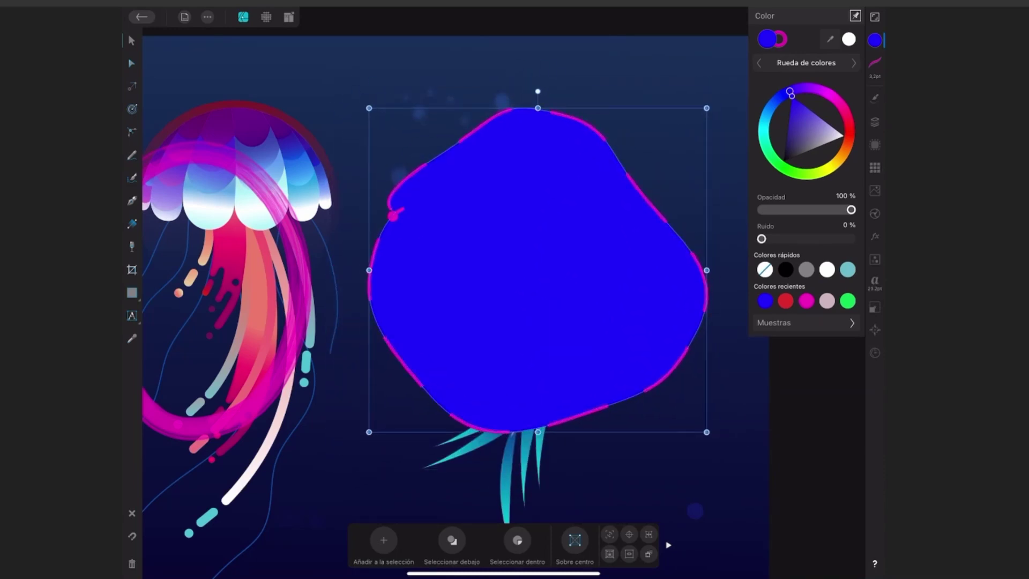
left_click_drag(574, 266, 607, 334)
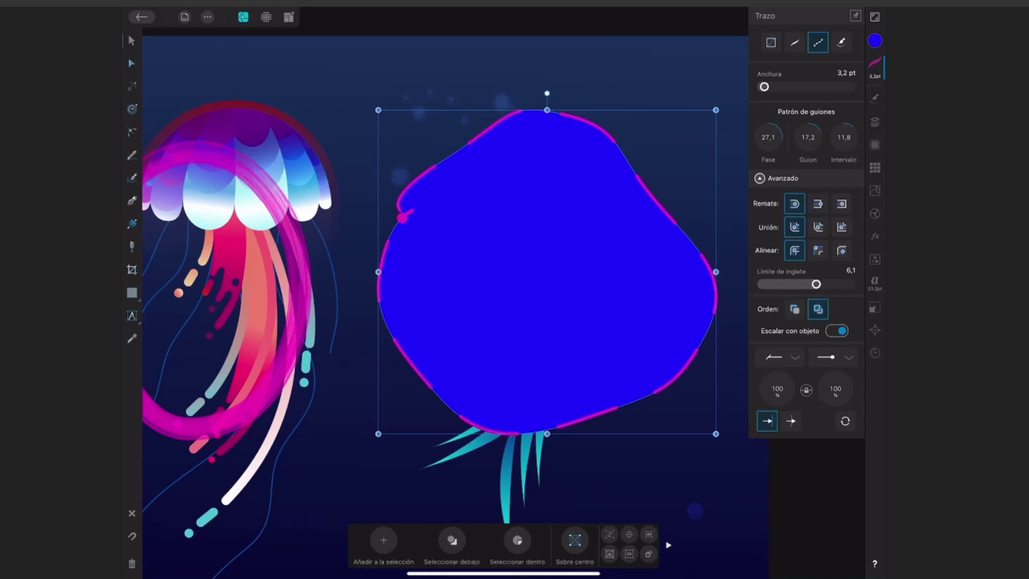
- Unlink the arrowhead scales and set the start arrowhead to 300%
mouse_move(777, 388)
left_mouse_down()
mouse_move(780, 413)
mouse_move(802, 345)
mouse_move(781, 402)
left_mouse_up()
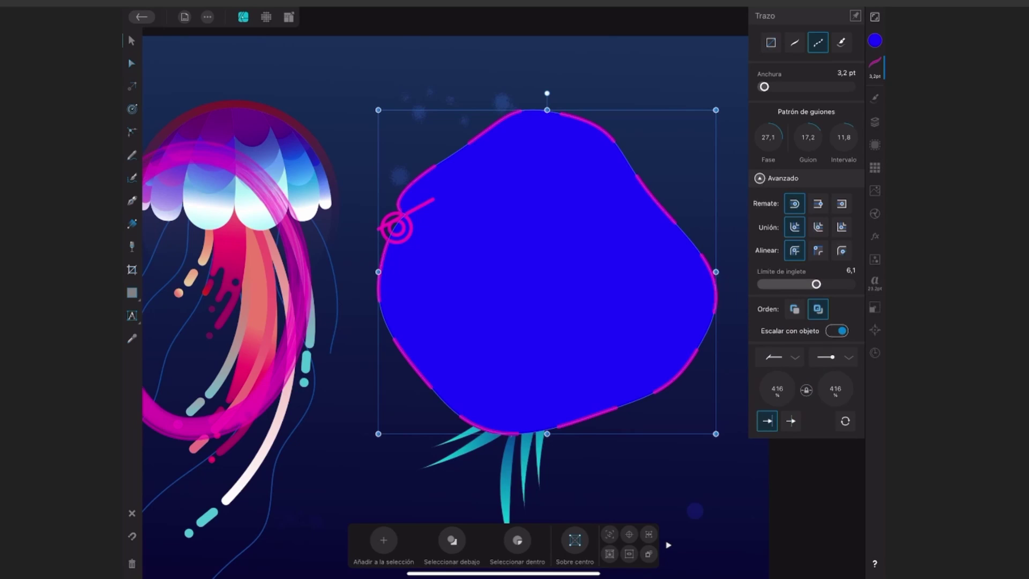
left_click_drag(776, 391, 780, 353)
left_click(806, 389)
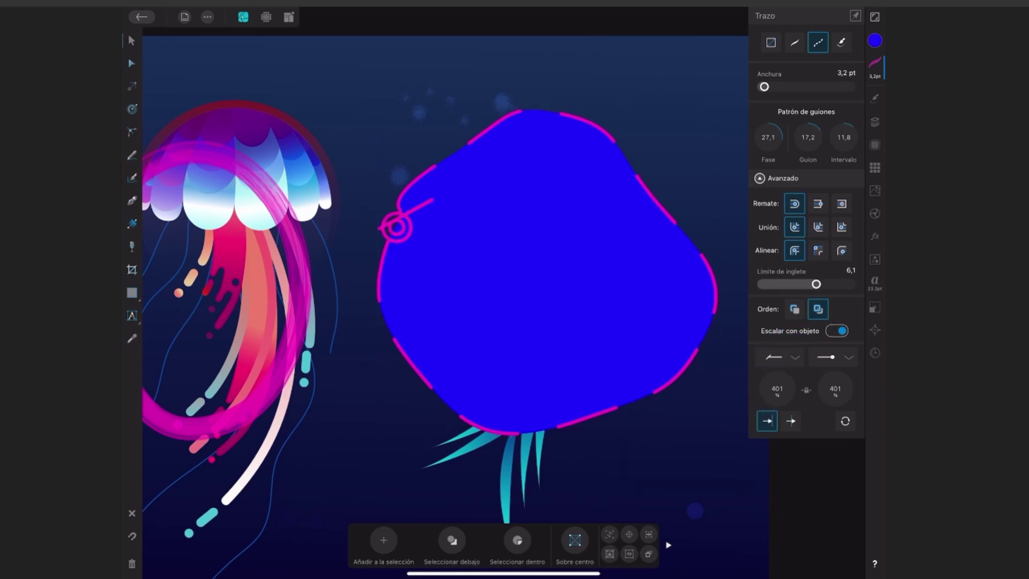
left_click(776, 389)
left_click(654, 333)
type("300")
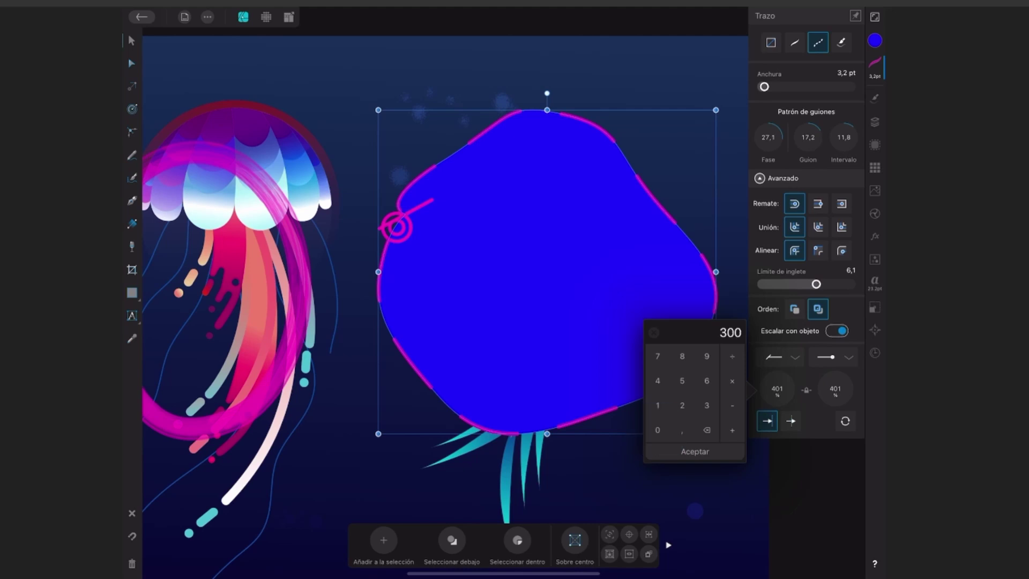
left_click(694, 451)
- Set the end arrowhead scale to 30% and choose the second arrowhead position option
left_click(834, 390)
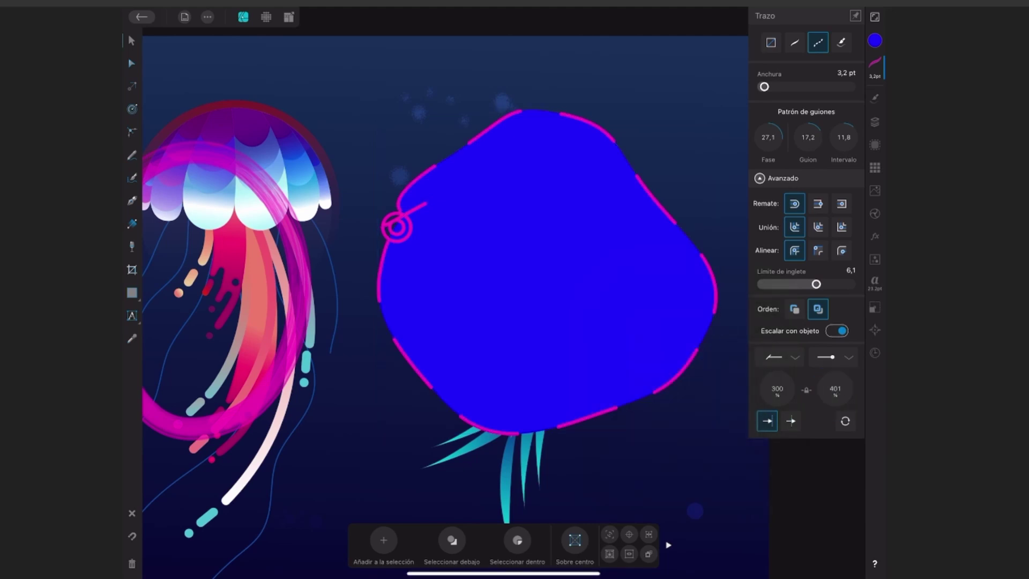
type("30")
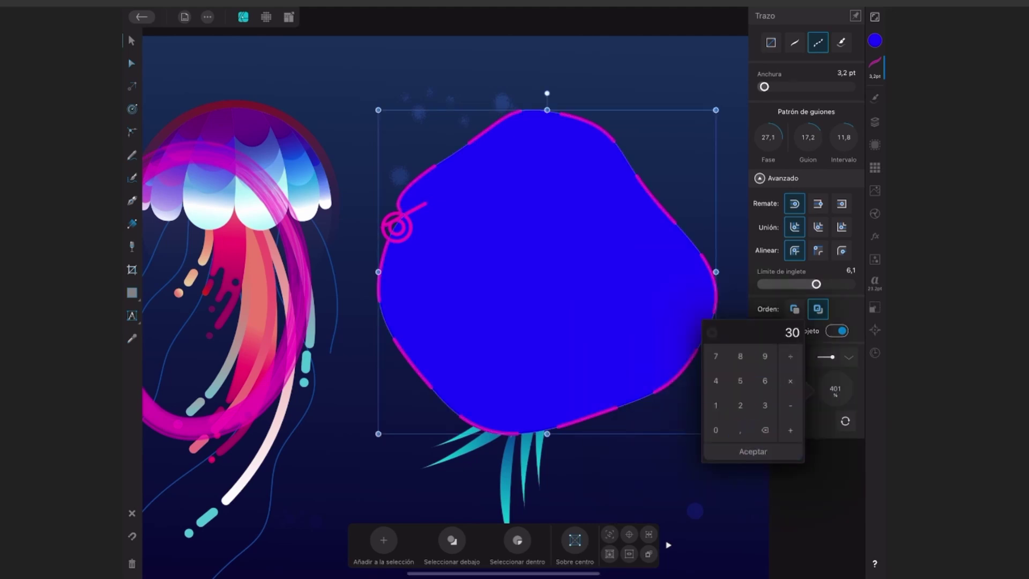
left_click(753, 452)
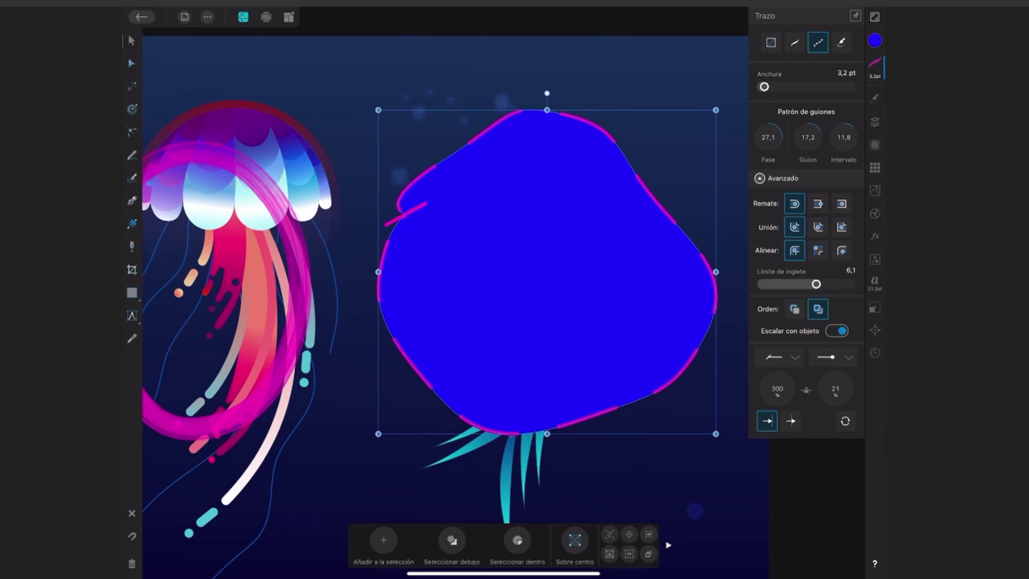
left_click(763, 424)
left_click(768, 423)
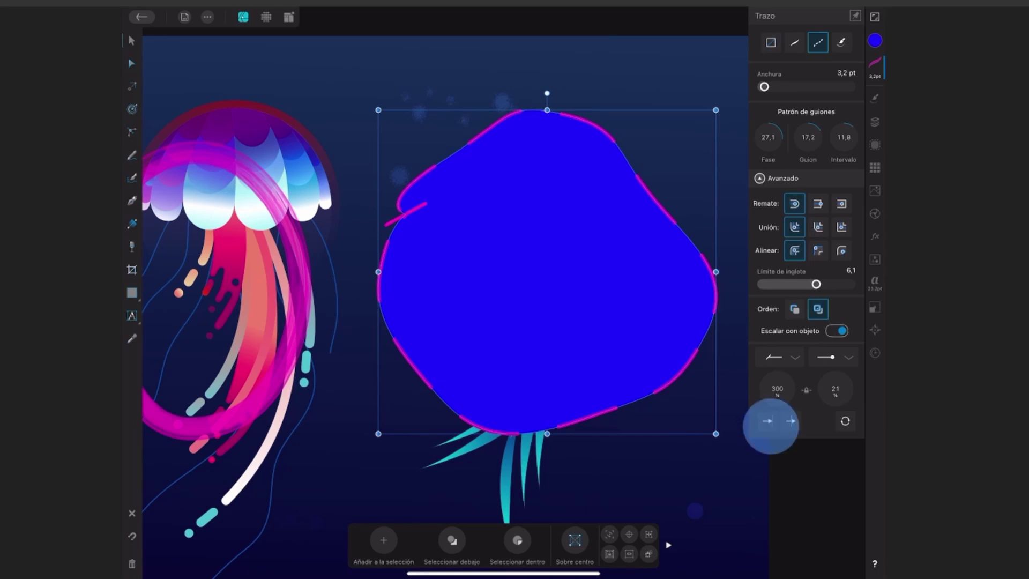
left_click(790, 421)
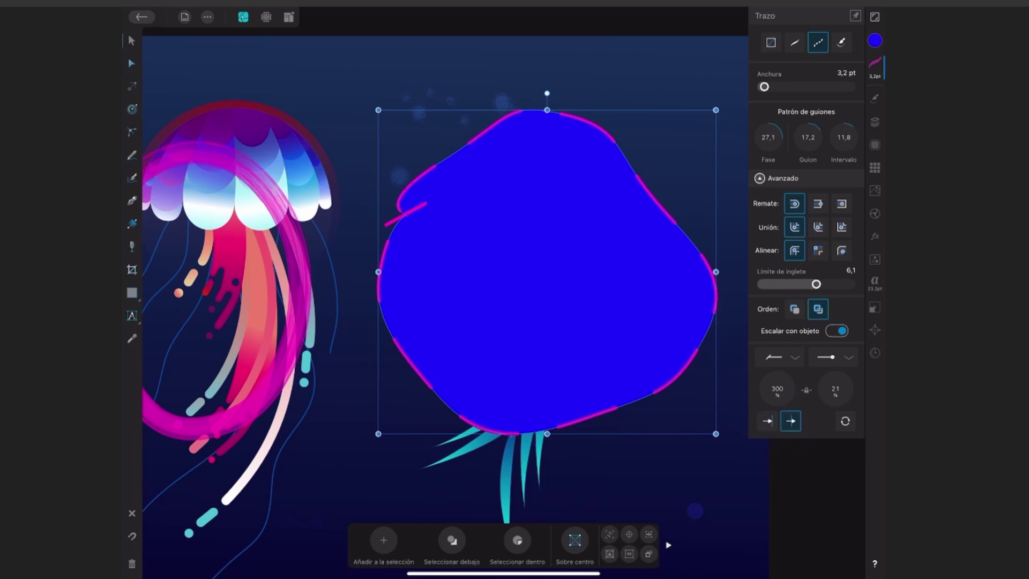
left_click(772, 423)
scroll(509, 257, "up", 5)
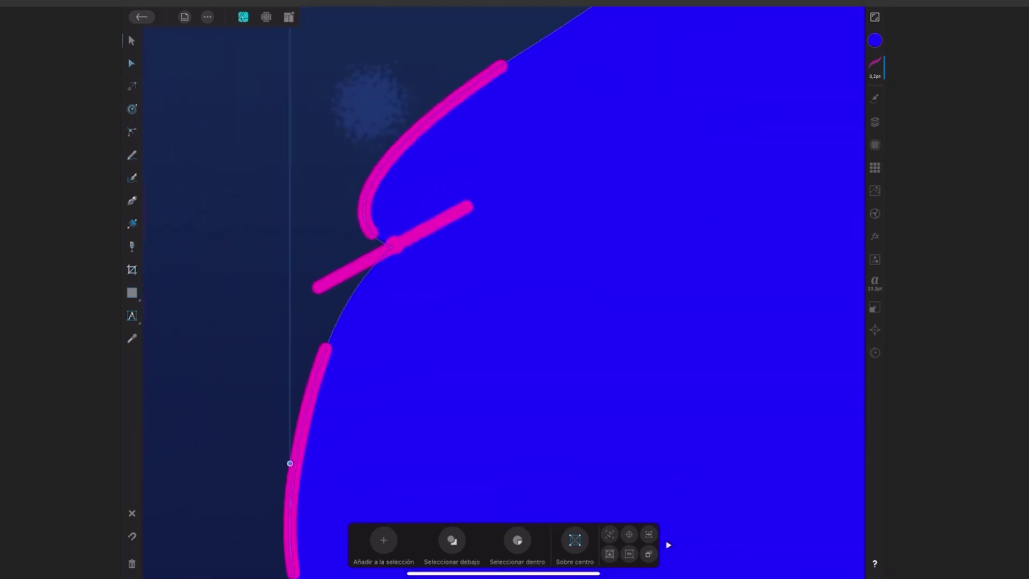
- Set the end arrowhead scale to 300% so both markers match
left_click(875, 67)
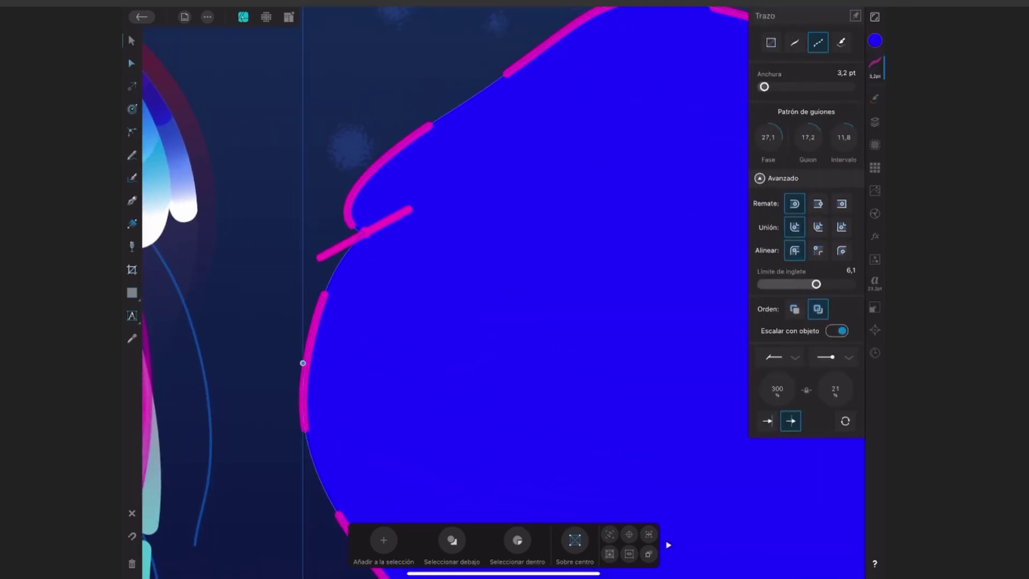
left_click(835, 388)
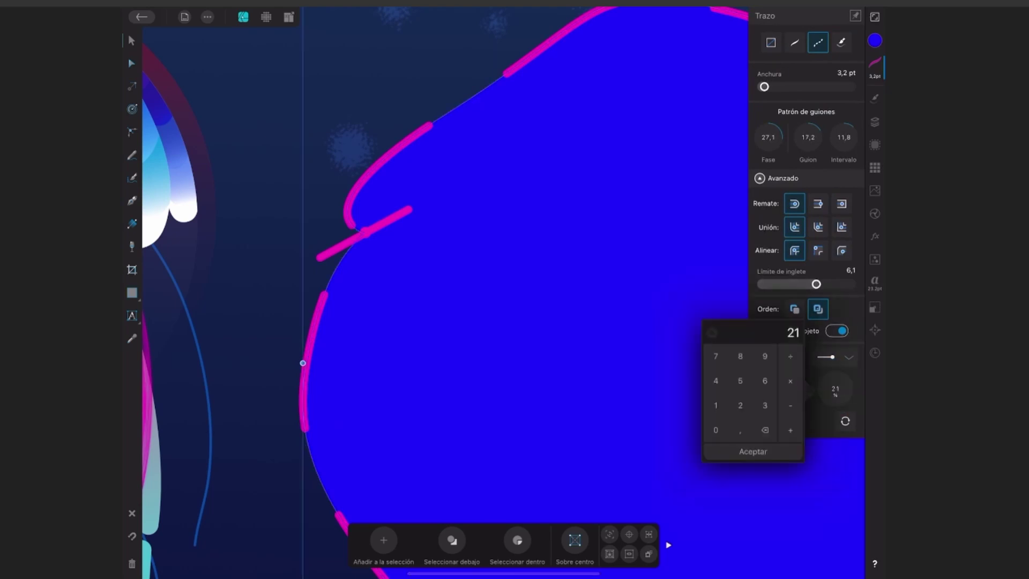
left_click(764, 405)
left_click(715, 430)
left_click(716, 430)
left_click(752, 451)
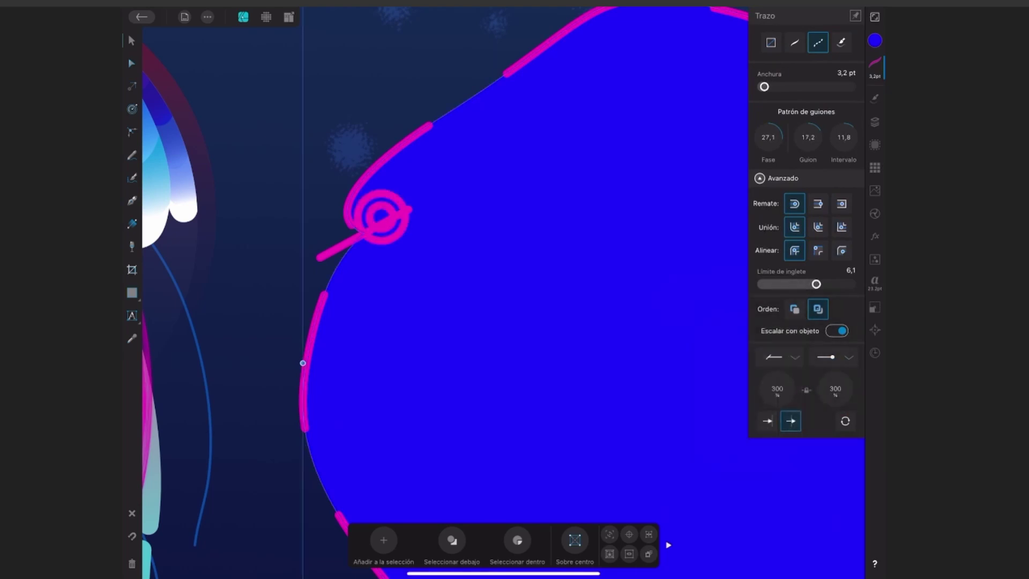
- Toggle arrowhead alignment, swap start and end arrowheads, and switch to the Node tool
left_click(767, 421)
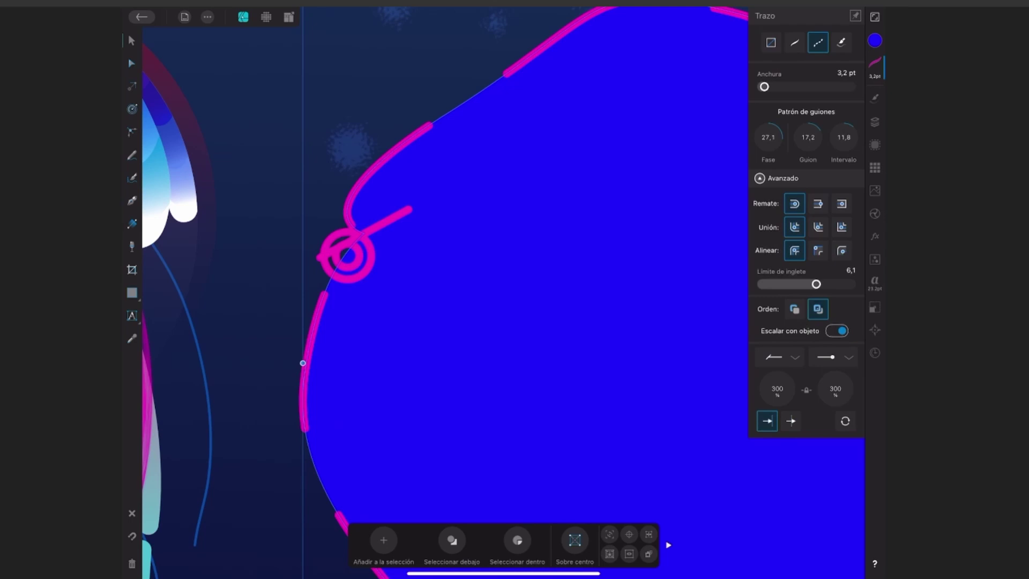
left_click(790, 420)
left_click(844, 420)
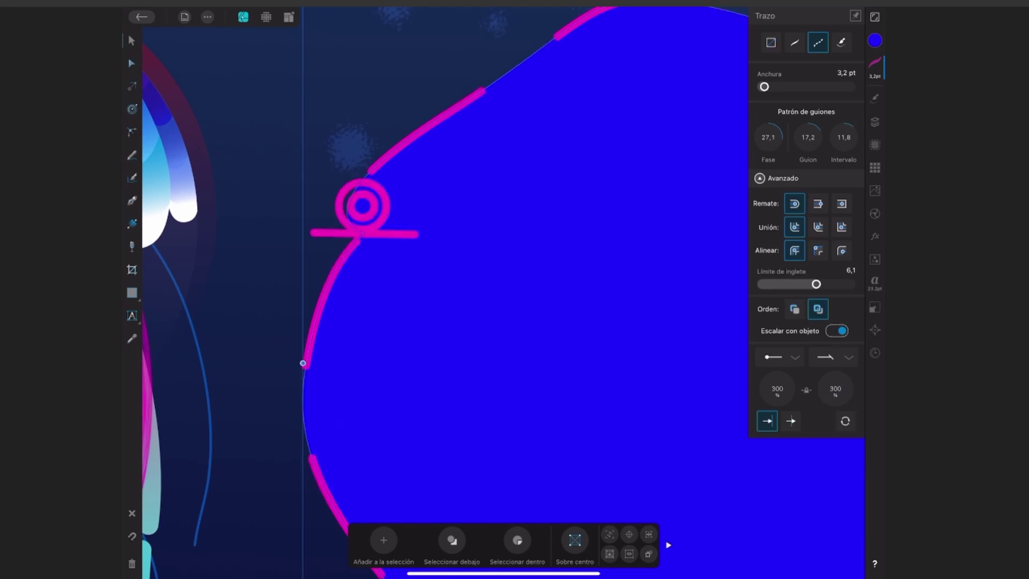
left_click(132, 64)
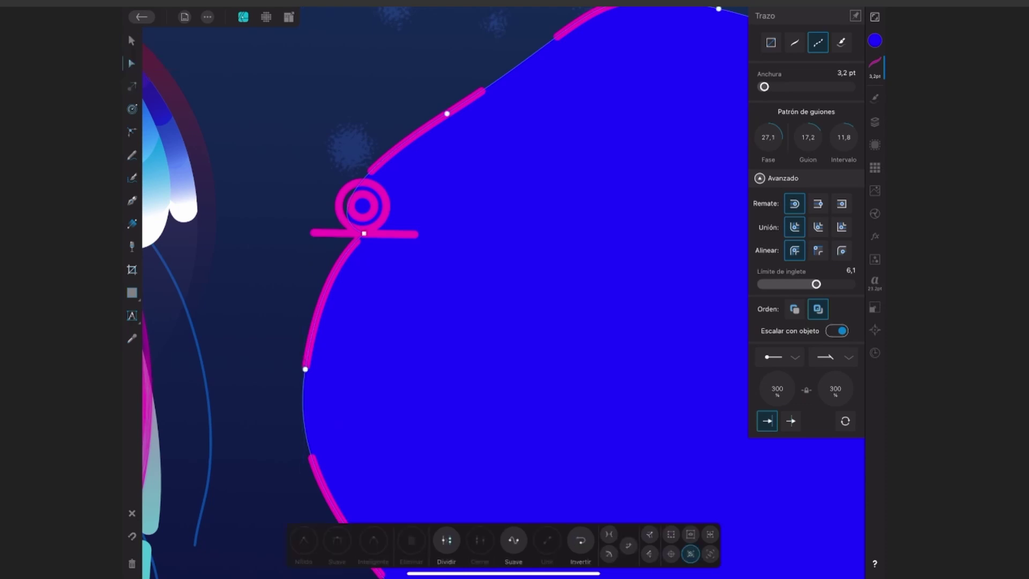
- Break the blob's outline at a node and pull the open segments into a V
left_click_drag(364, 233, 409, 294)
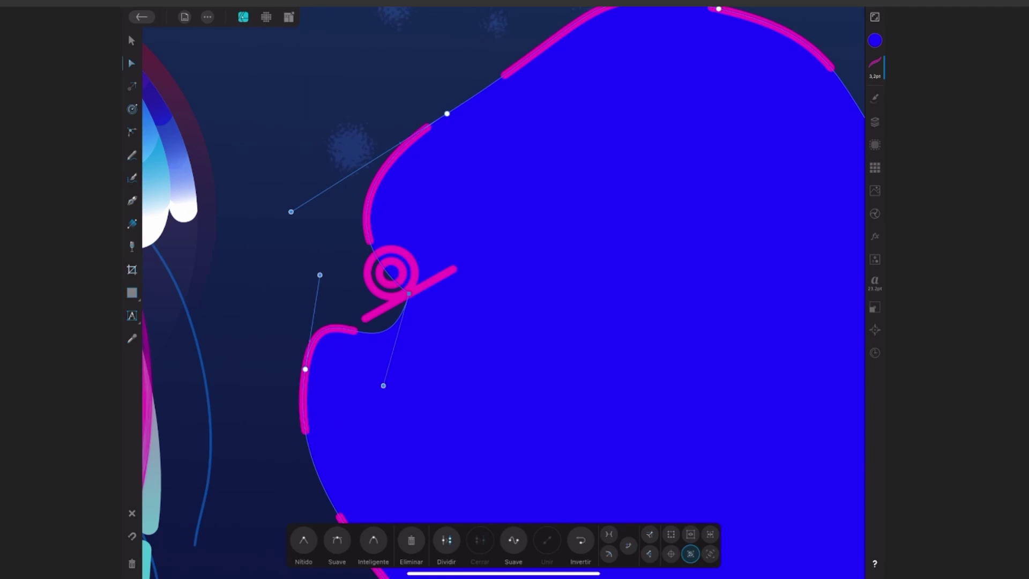
left_click(446, 540)
mouse_move(423, 326)
left_mouse_down()
mouse_move(413, 295)
mouse_move(577, 358)
mouse_move(482, 402)
left_mouse_up()
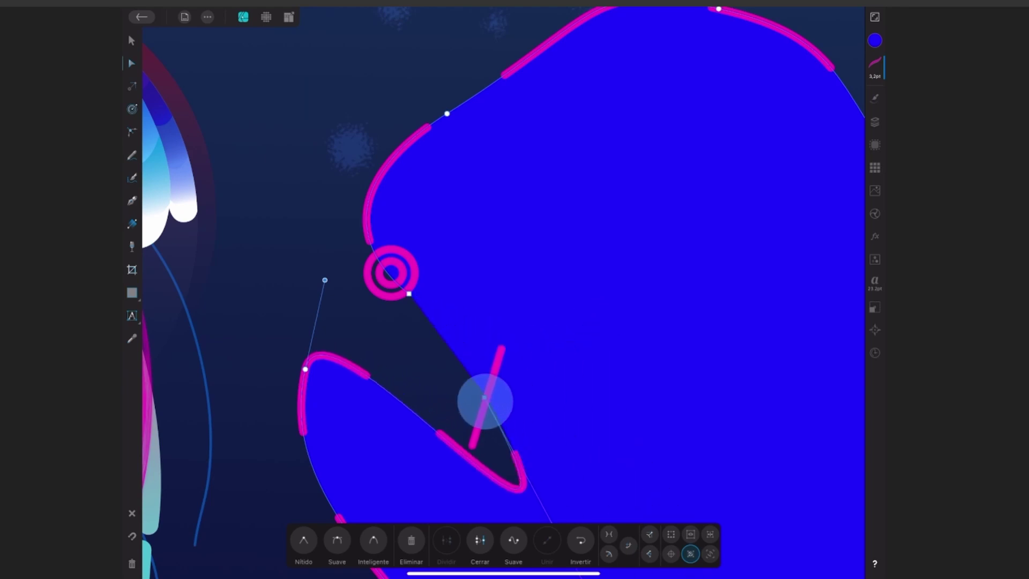
mouse_move(390, 274)
left_mouse_down()
mouse_move(357, 160)
mouse_move(358, 102)
left_mouse_up()
mouse_move(488, 406)
left_mouse_down()
mouse_move(403, 296)
mouse_move(377, 298)
left_mouse_up()
- Choose a triangle arrowhead for the stroke's line end
left_click(874, 67)
left_click(836, 357)
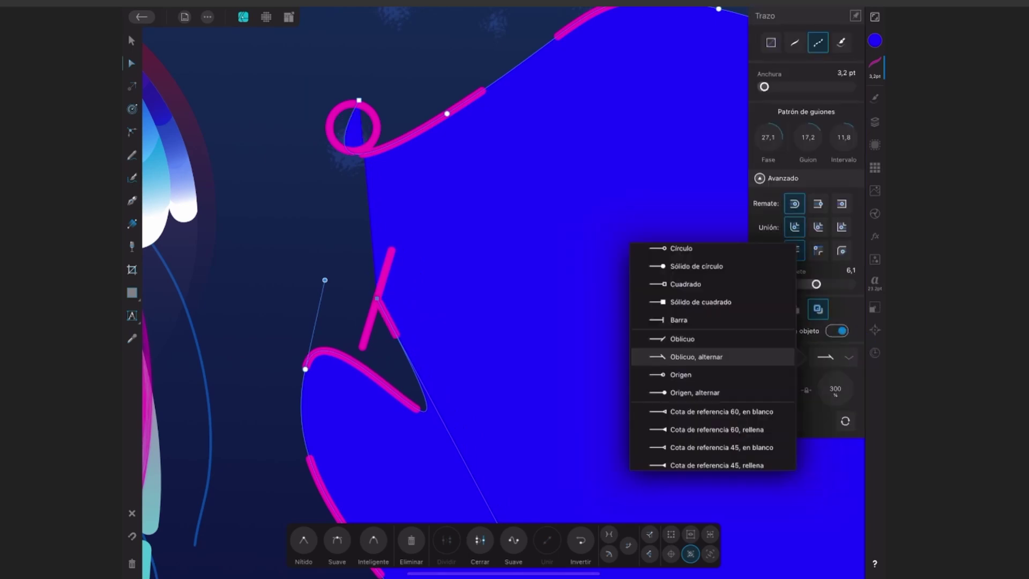
left_click_drag(712, 322, 727, 281)
left_click_drag(732, 385, 723, 298)
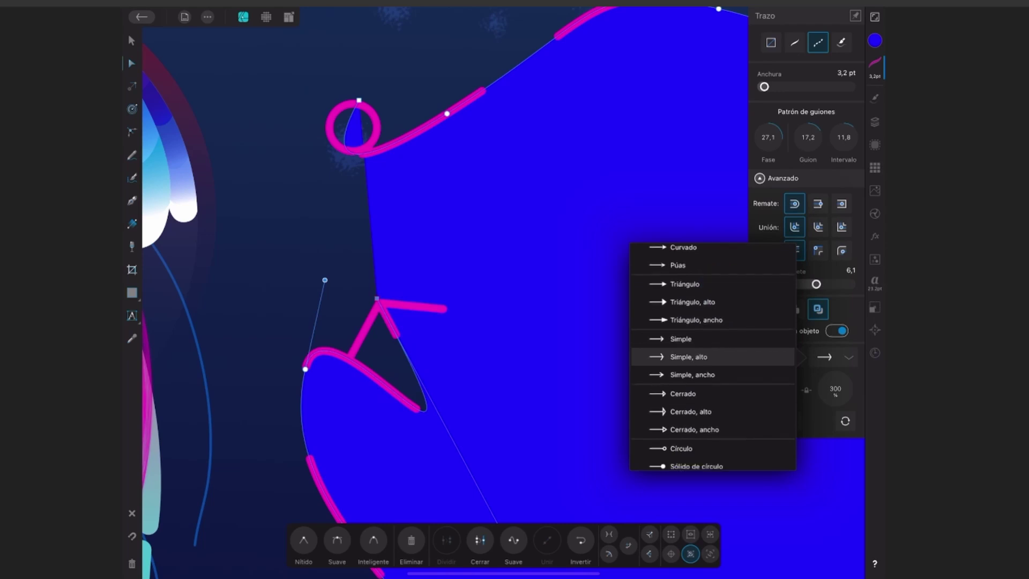
scroll(389, 310, "down", 5)
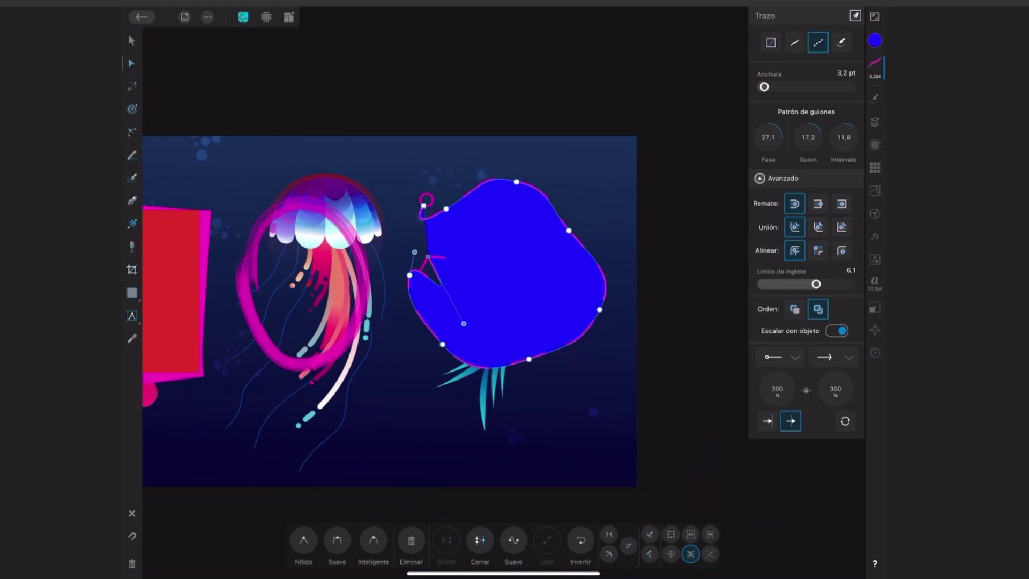
- Select the red square's magenta stroke, keep it solid, and set its miter limit to 0
left_click(248, 300)
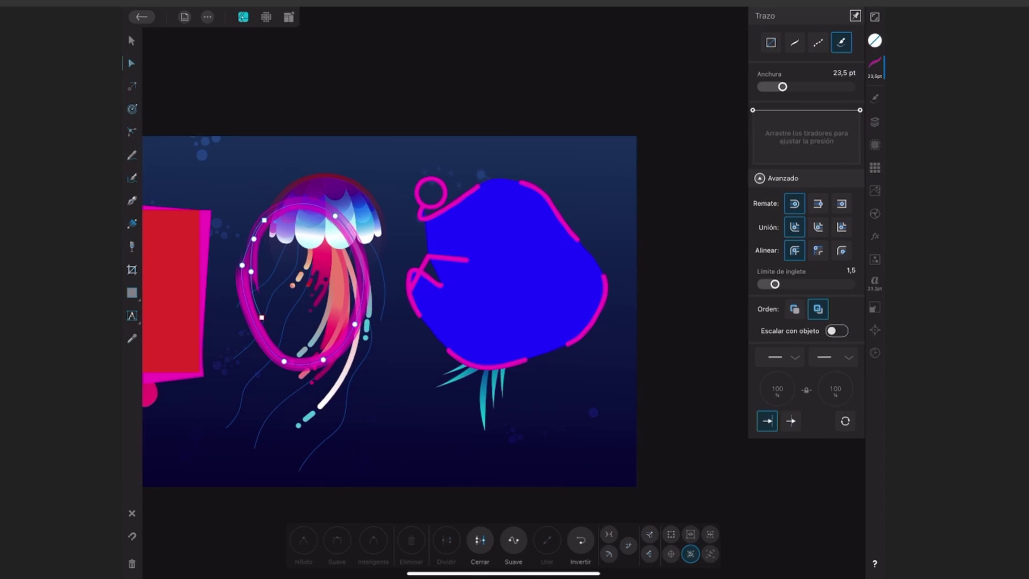
left_click(203, 295)
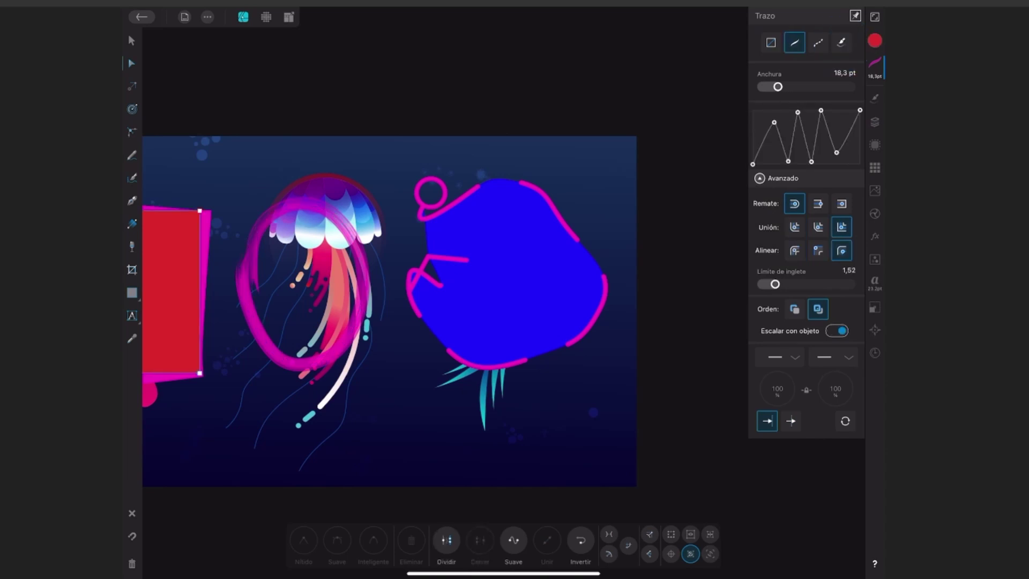
scroll(581, 311, "down", 3)
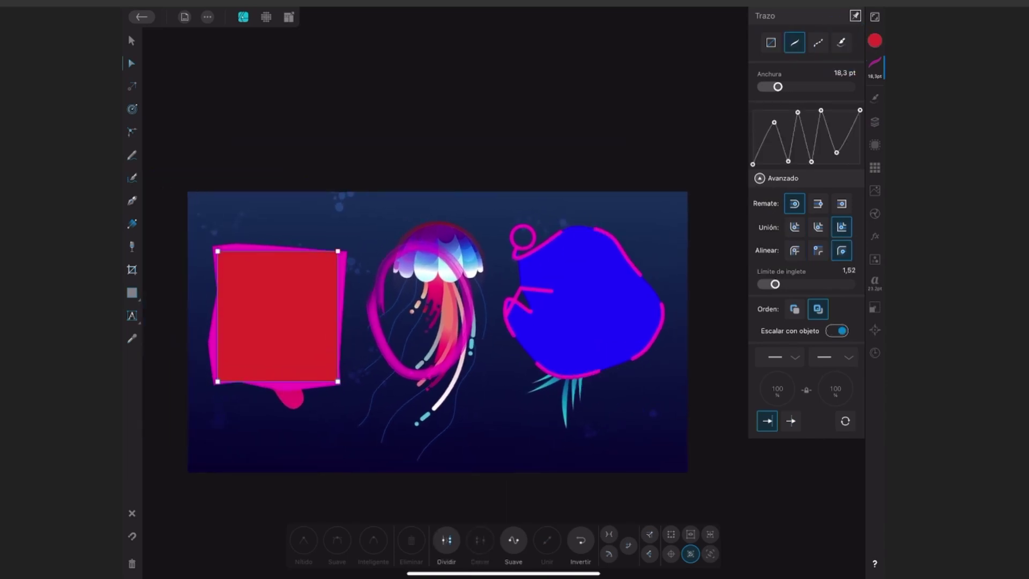
left_click(817, 42)
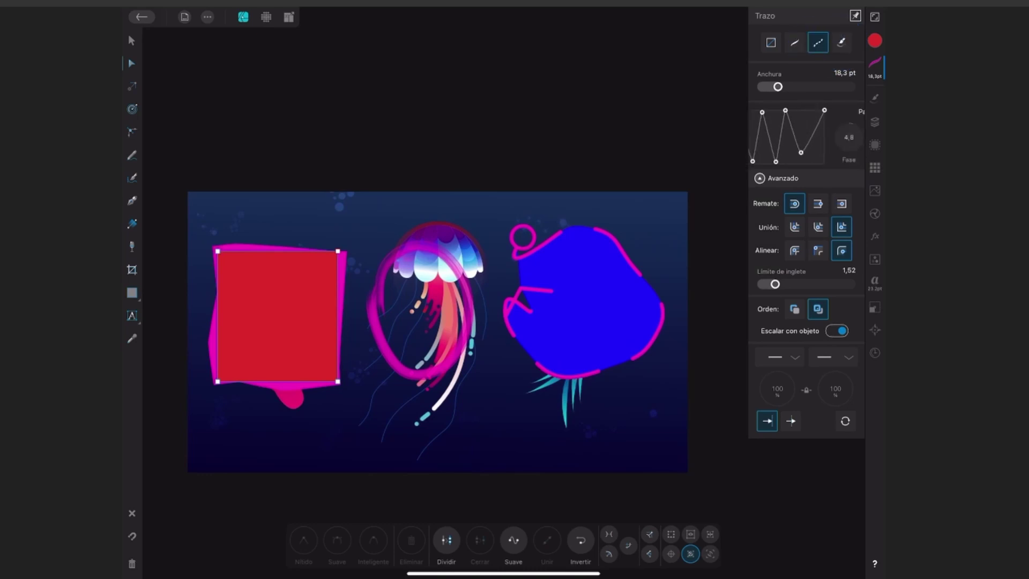
left_click(794, 43)
mouse_move(818, 294)
left_mouse_down()
mouse_move(844, 290)
mouse_move(754, 290)
mouse_move(761, 284)
left_mouse_up()
scroll(321, 321, "up", 5)
scroll(428, 321, "down", 5)
- Give the square's stroke filled start and end arrowheads
left_click(780, 356)
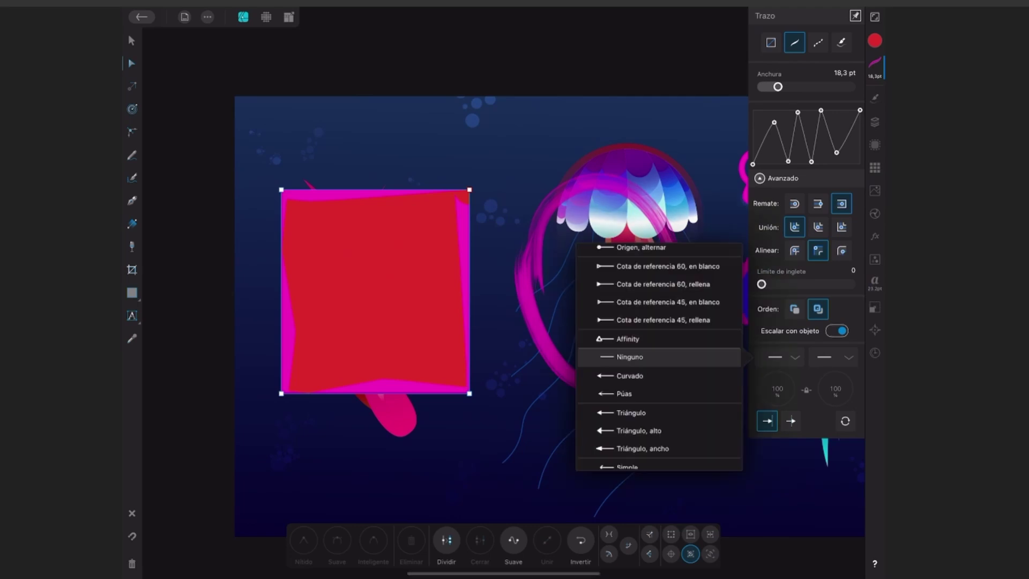
scroll(700, 326, "down", 9)
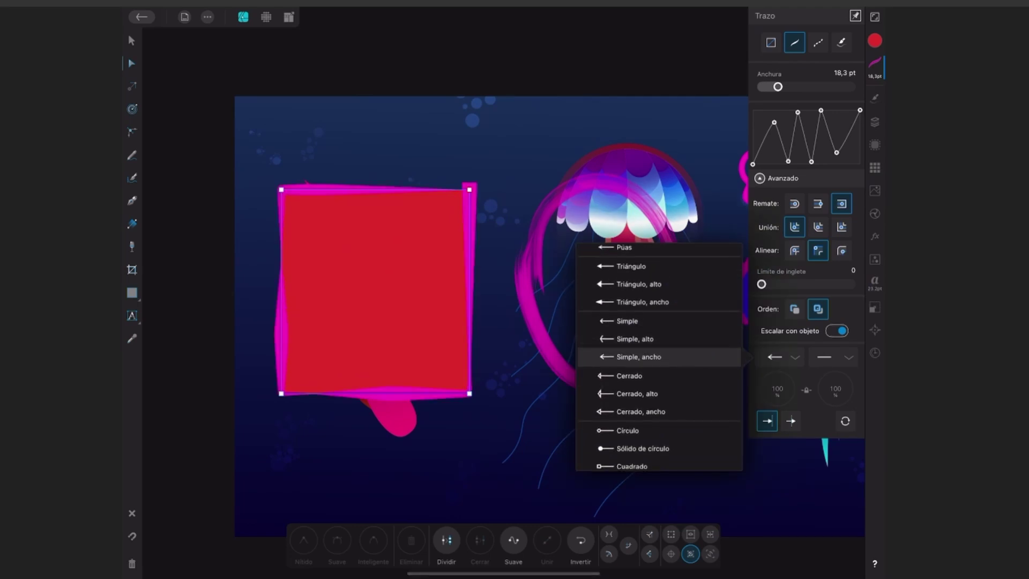
left_click(629, 356)
- Delete a pressure curve point and reset the pressure for an even stroke width
left_click_drag(820, 110, 825, 122)
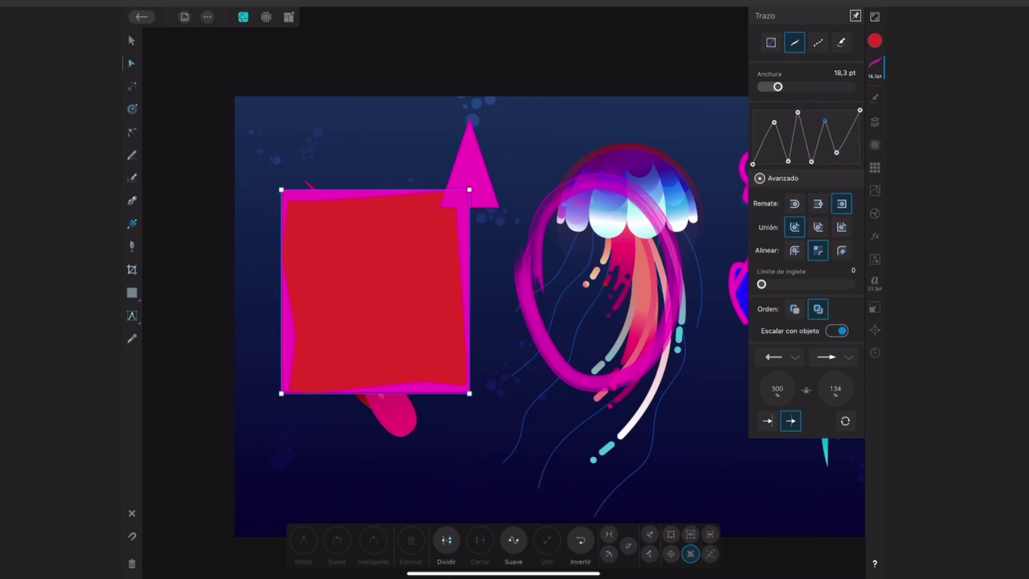
left_click(825, 122)
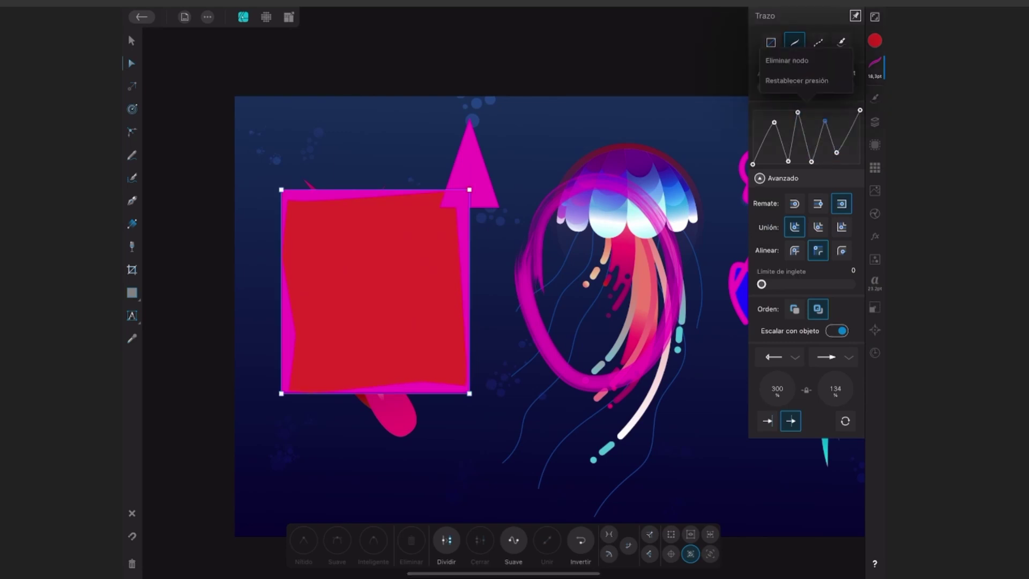
left_click(790, 60)
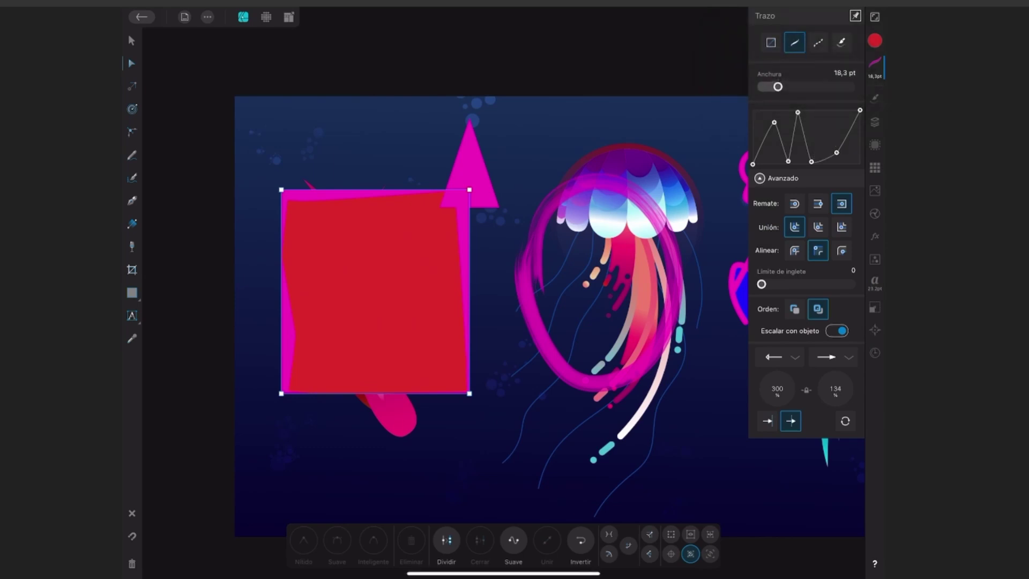
left_click(797, 112)
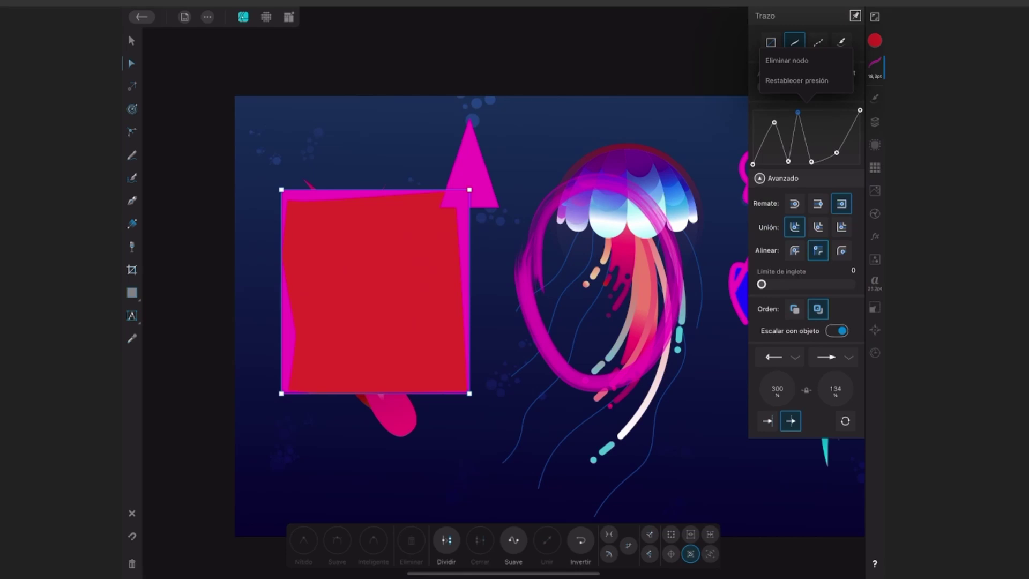
left_click(797, 80)
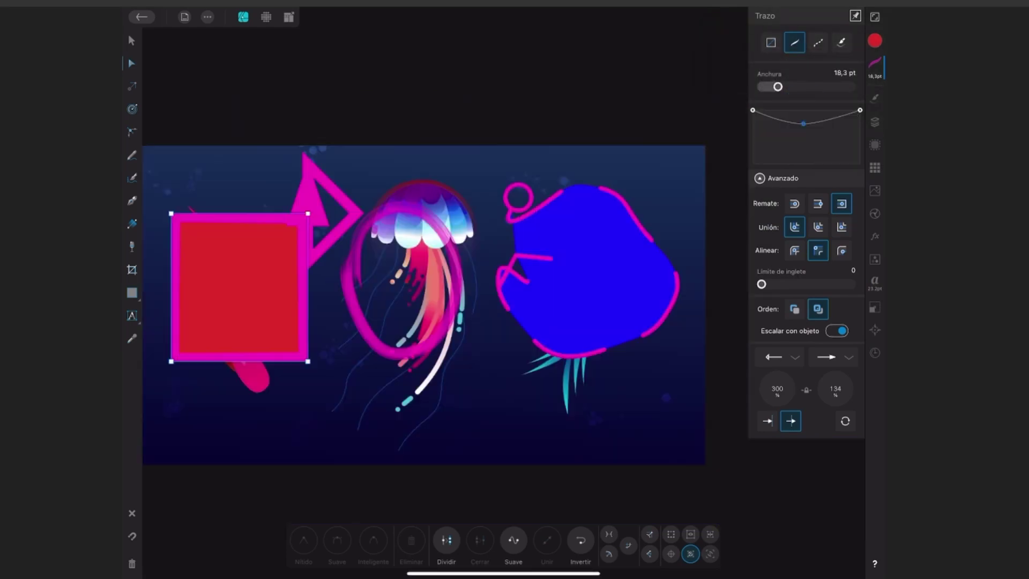
- Give the circle's stroke Circle arrowheads, start scaled to 277%, and toggle alignment
scroll(713, 354, "down", 5)
scroll(713, 354, "down", 5)
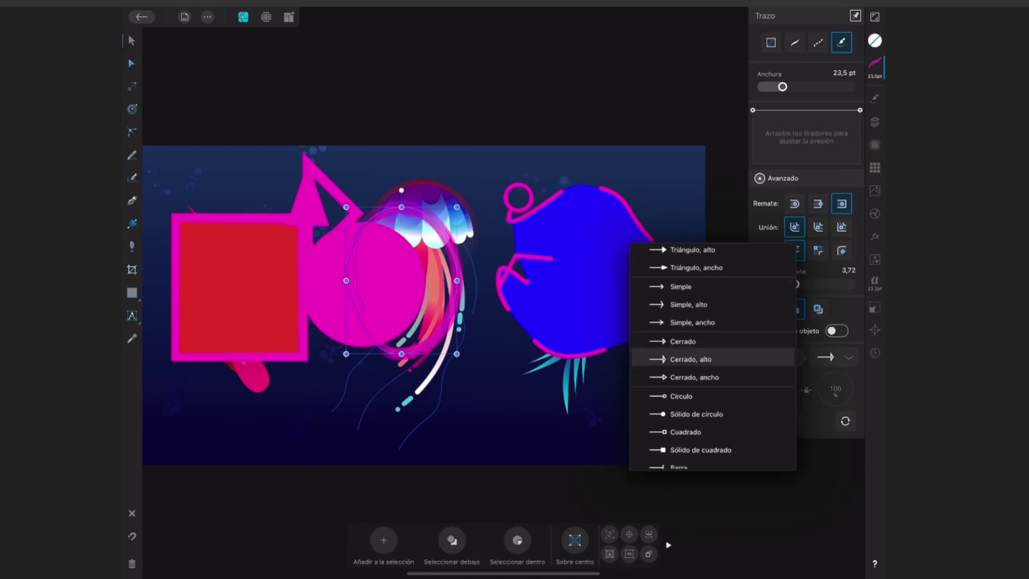
scroll(712, 353, "down", 3)
left_click(683, 357)
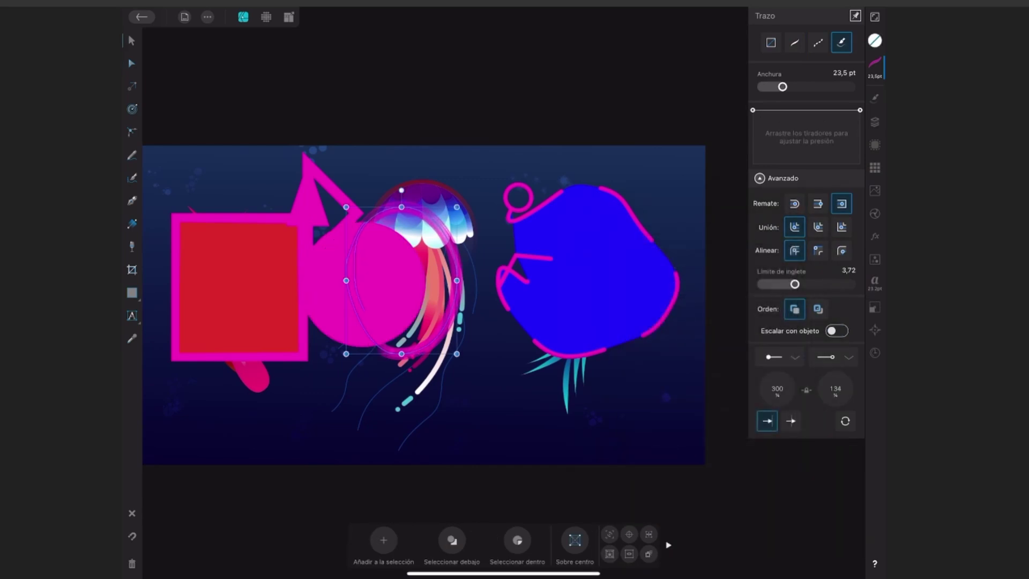
left_click_drag(780, 370, 776, 397)
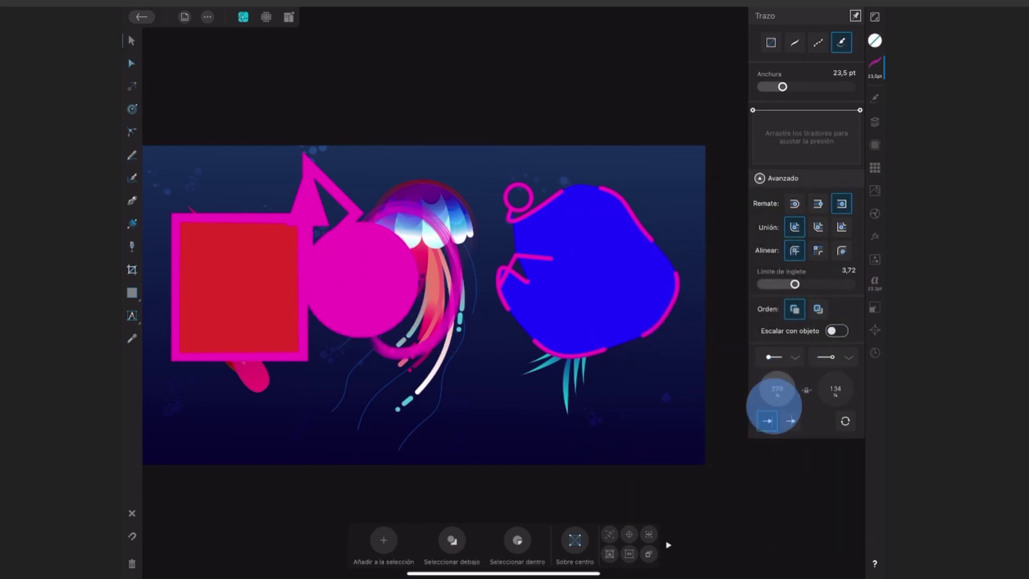
left_click(790, 421)
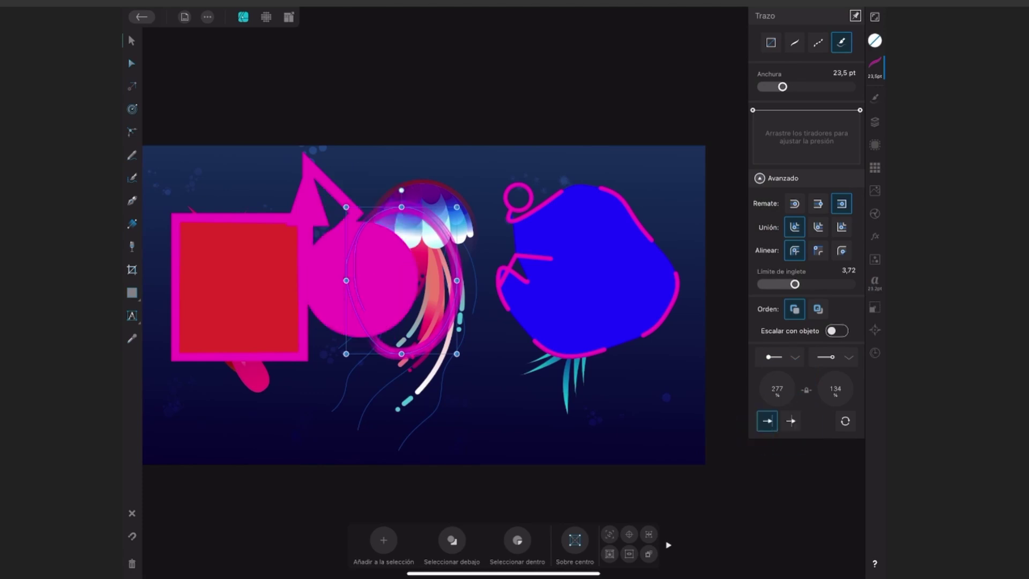
- Select all three Curva shapes together in the Layers panel
left_click(875, 65)
left_click(874, 122)
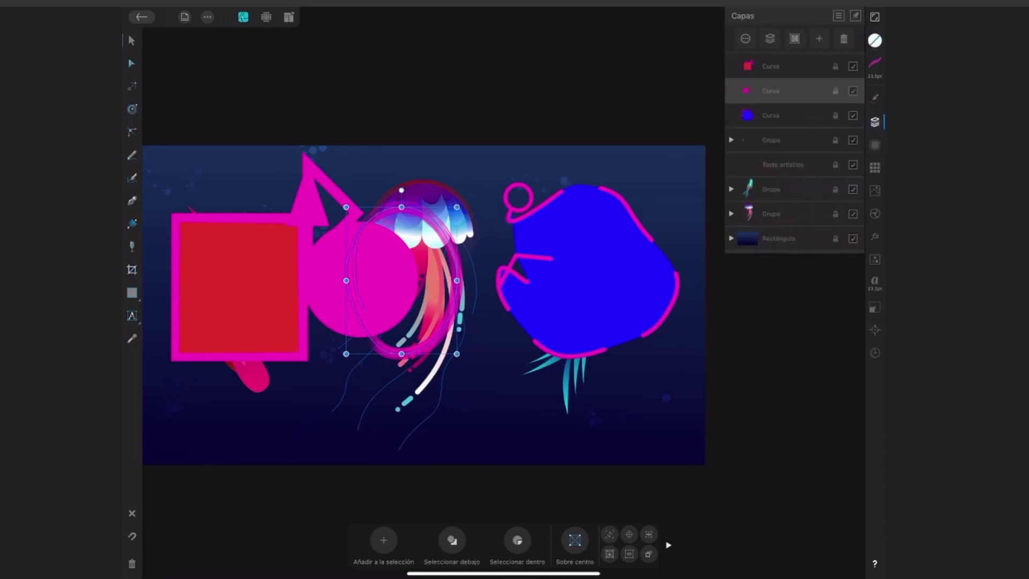
left_click_drag(815, 69, 781, 113)
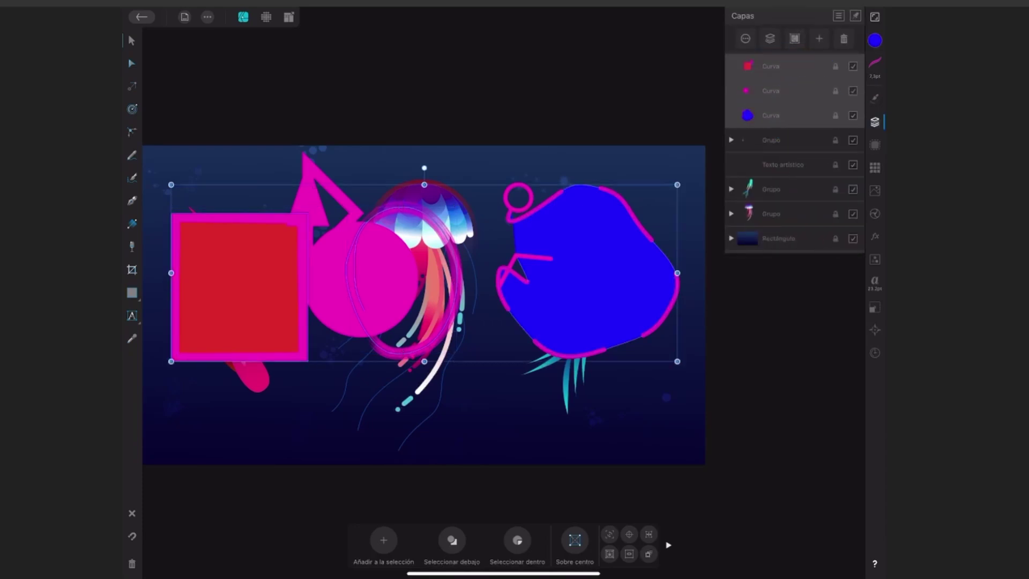